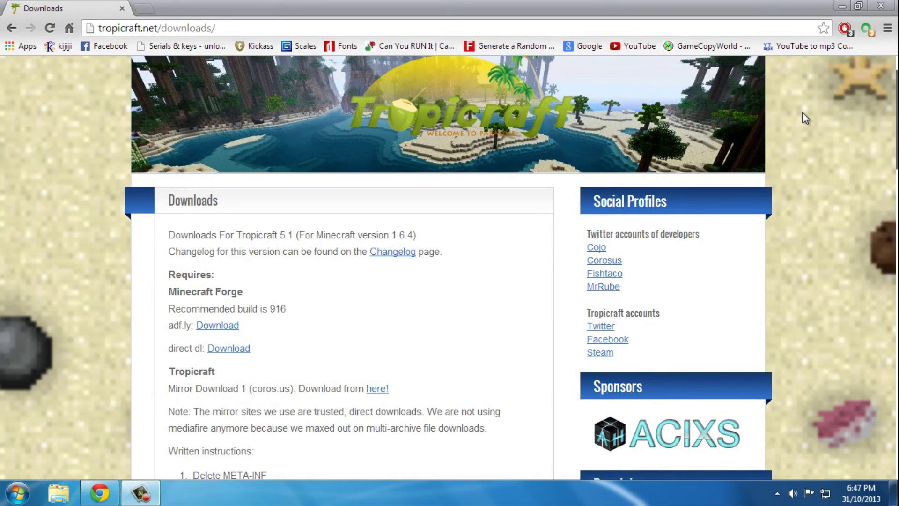
# Step: Look through the Tropicraft downloads page for the required files, the supported Minecraft version and the written installation instructions
pyautogui.click(849, 240)
pyautogui.scroll(2, 853, 234)
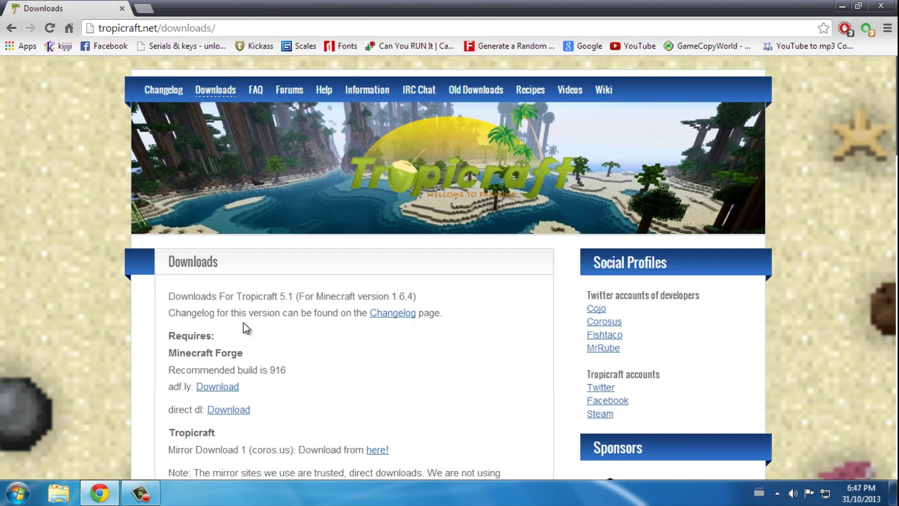
pyautogui.scroll(-3, 438, 244)
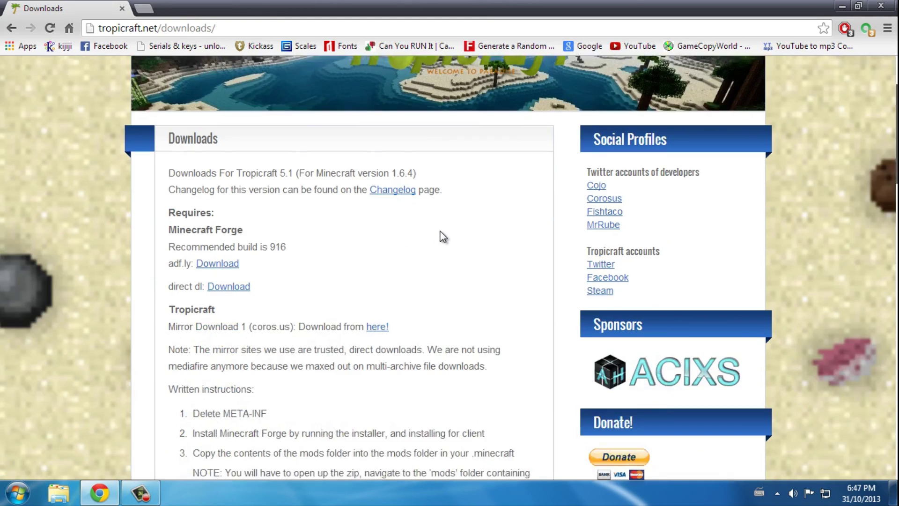
pyautogui.scroll(-6, 442, 236)
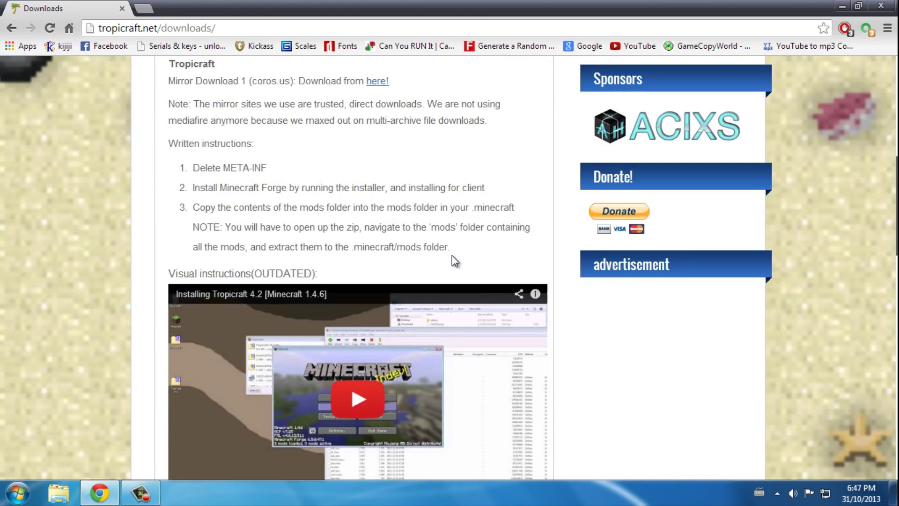
pyautogui.scroll(9, 440, 253)
pyautogui.scroll(-3, 427, 248)
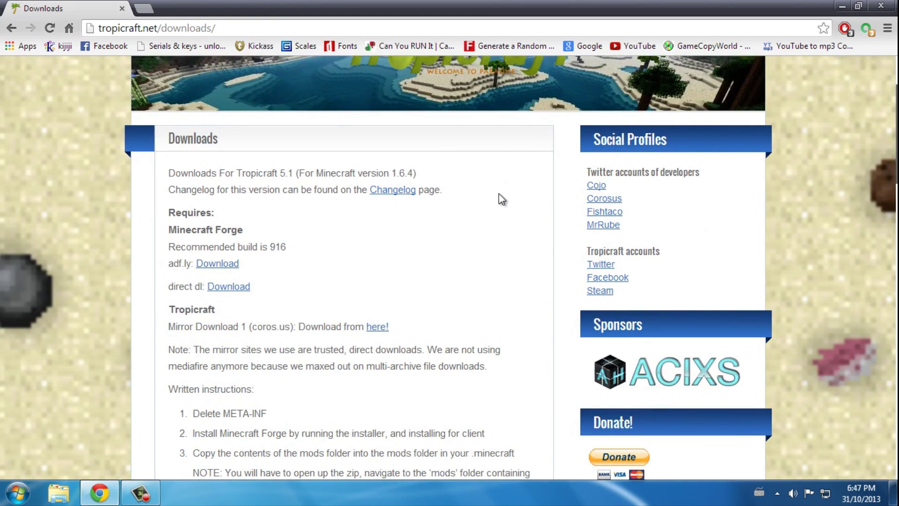
pyautogui.click(237, 28)
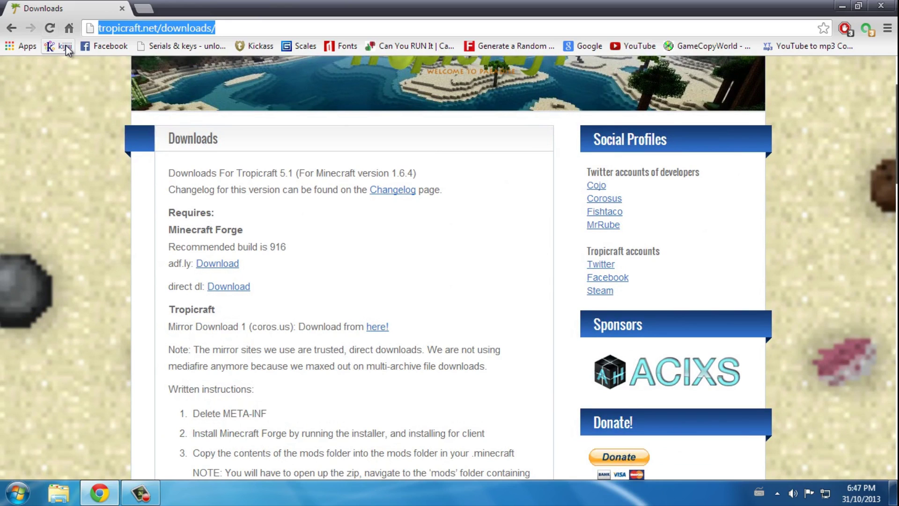
pyautogui.click(2, 145)
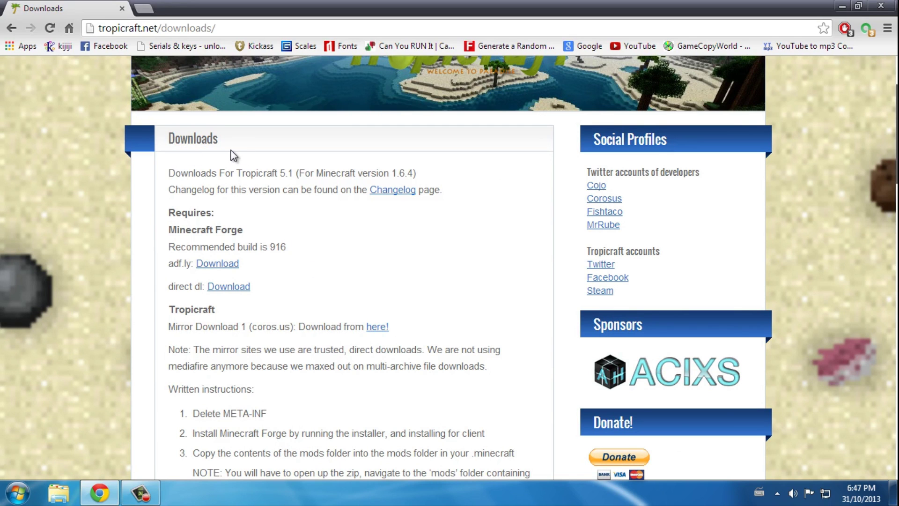
# Step: Download the recommended Minecraft Forge installer, build 916, through the direct link and save it to the desktop
pyautogui.scroll(2, 300, 197)
pyautogui.scroll(-4, 300, 197)
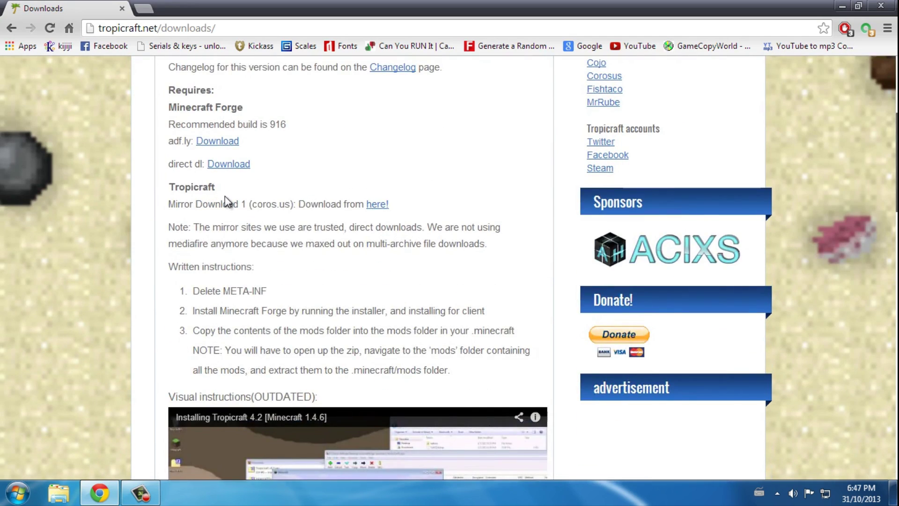
pyautogui.scroll(1, 225, 197)
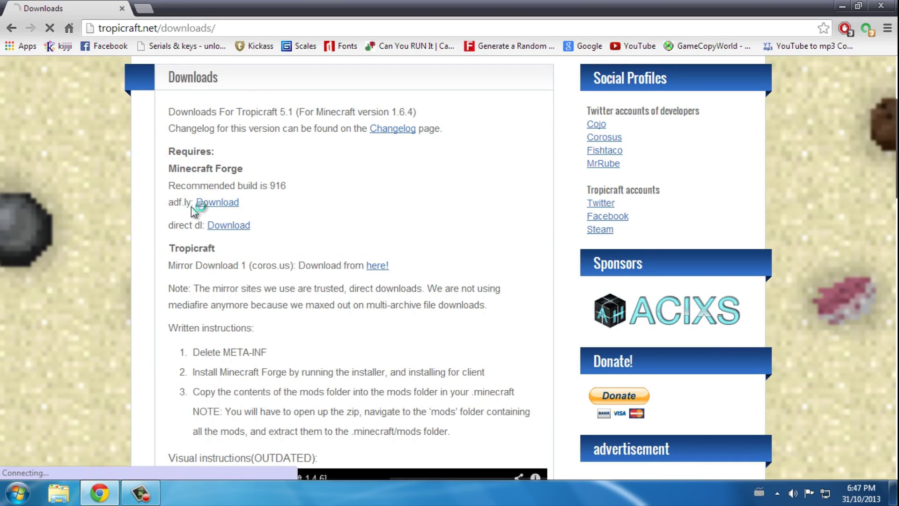
pyautogui.click(209, 227)
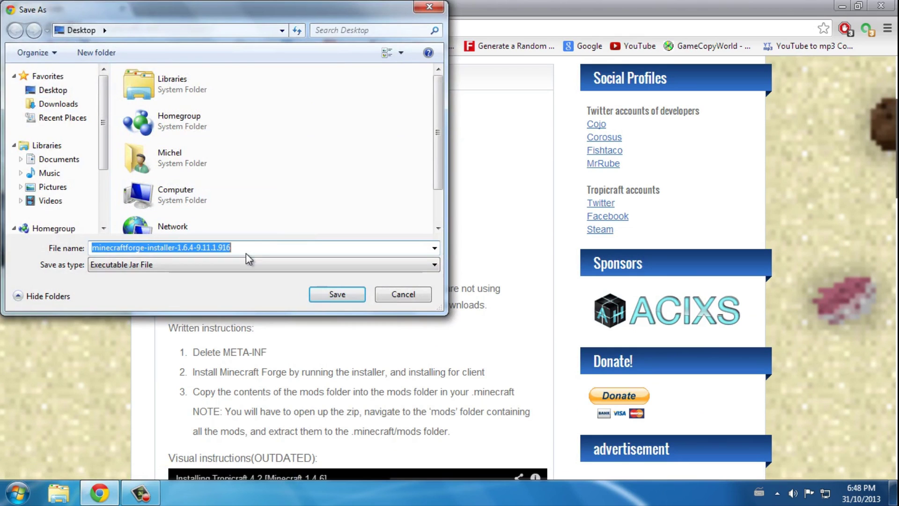
pyautogui.click(346, 297)
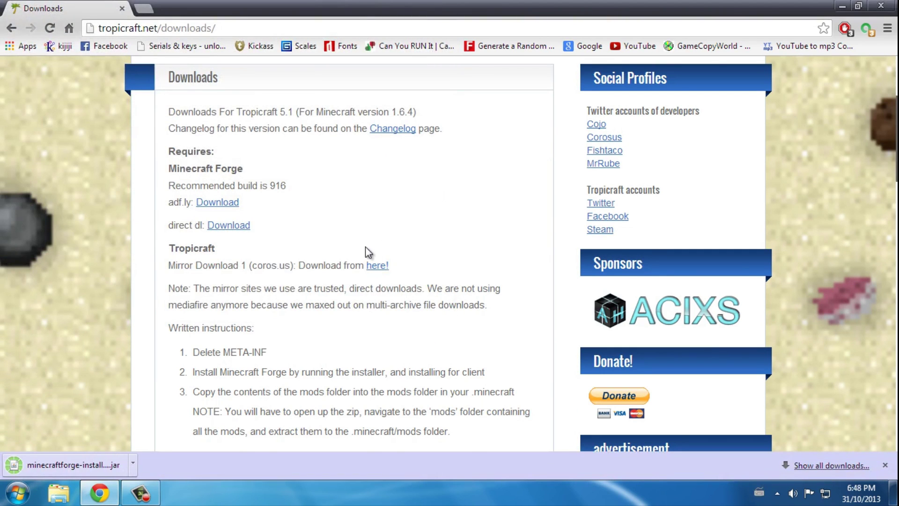
# Step: Download the Tropicraft v5.1 zip from mirror 1 and save it to the desktop
pyautogui.click(373, 266)
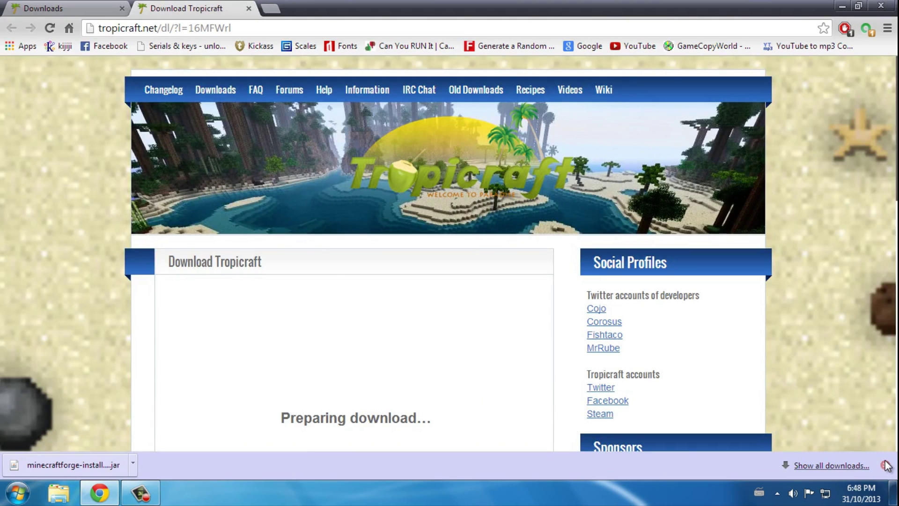
pyautogui.click(886, 465)
pyautogui.scroll(-4, 392, 204)
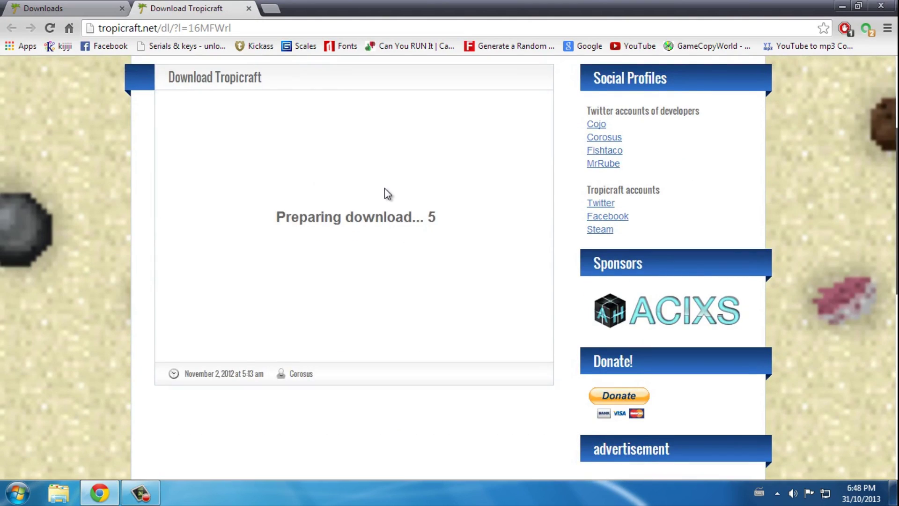
pyautogui.scroll(1, 384, 187)
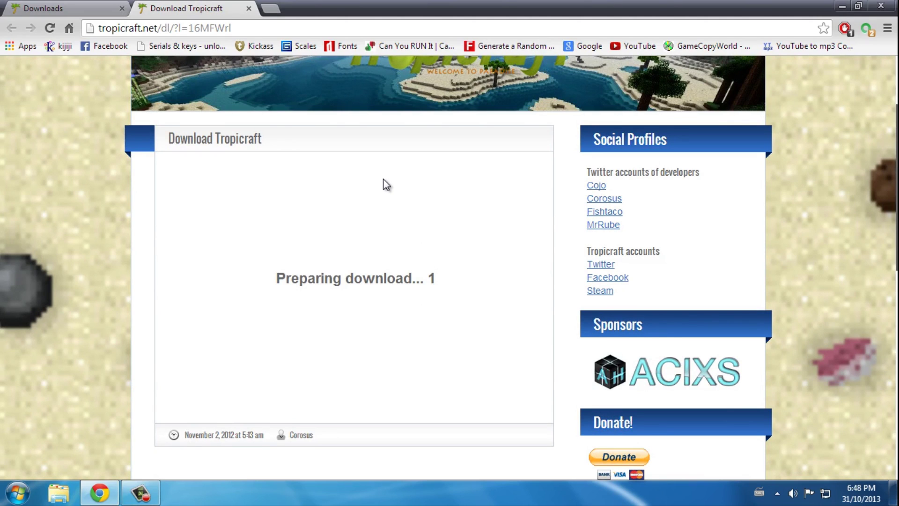
pyautogui.click(354, 279)
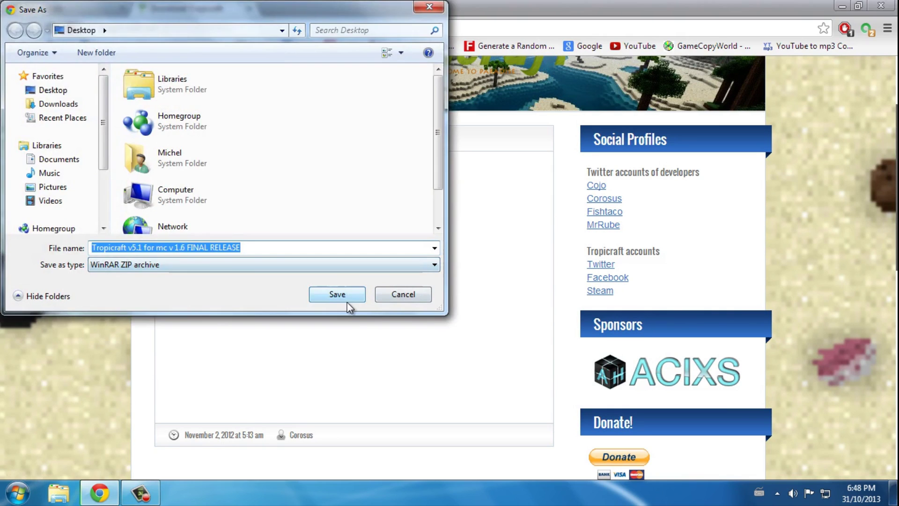
pyautogui.click(337, 294)
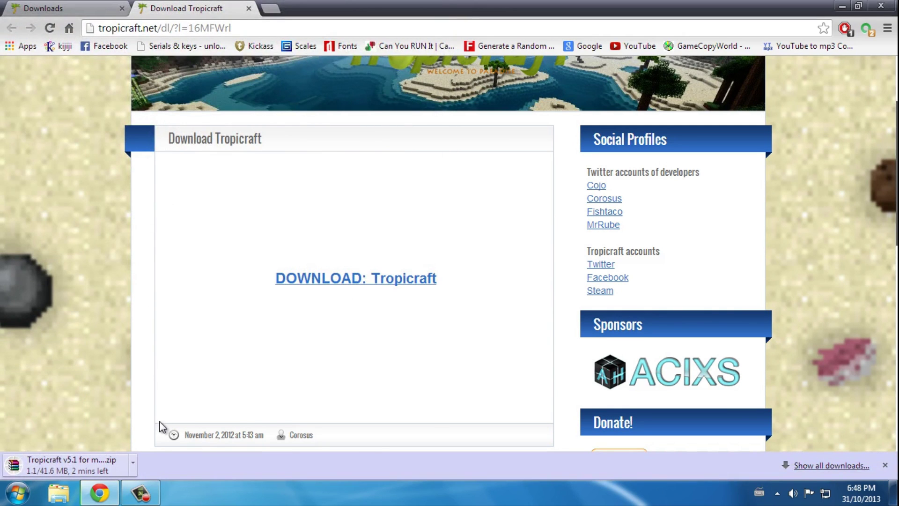
pyautogui.click(140, 493)
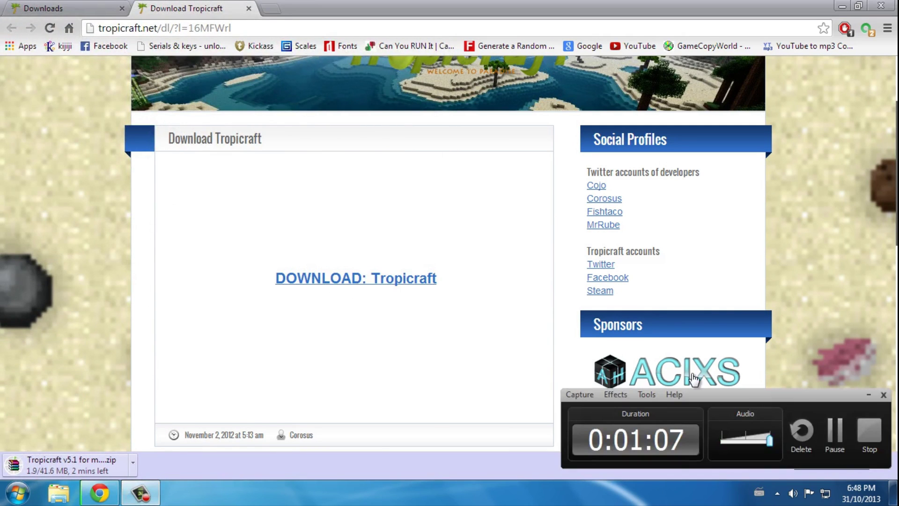
pyautogui.click(829, 434)
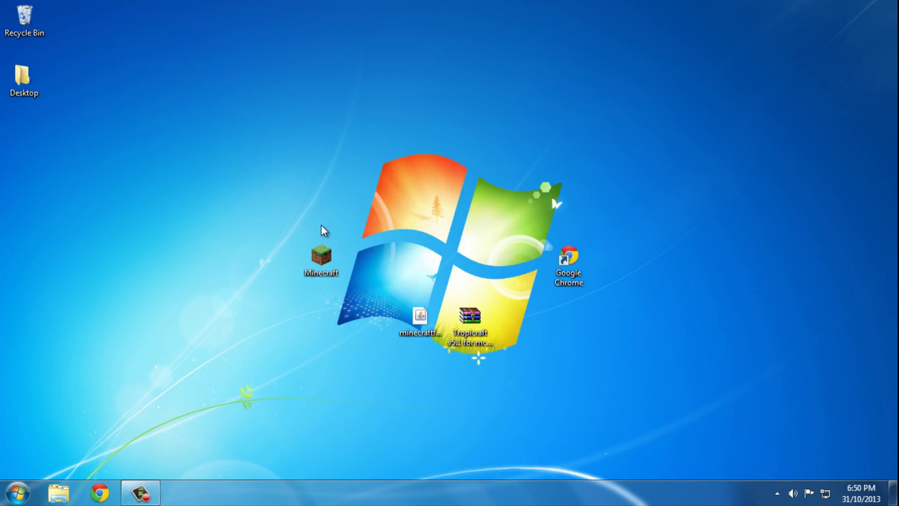
# Step: Open the Minecraft launcher and save a new profile that uses release 1.6.4
pyautogui.doubleClick(327, 258)
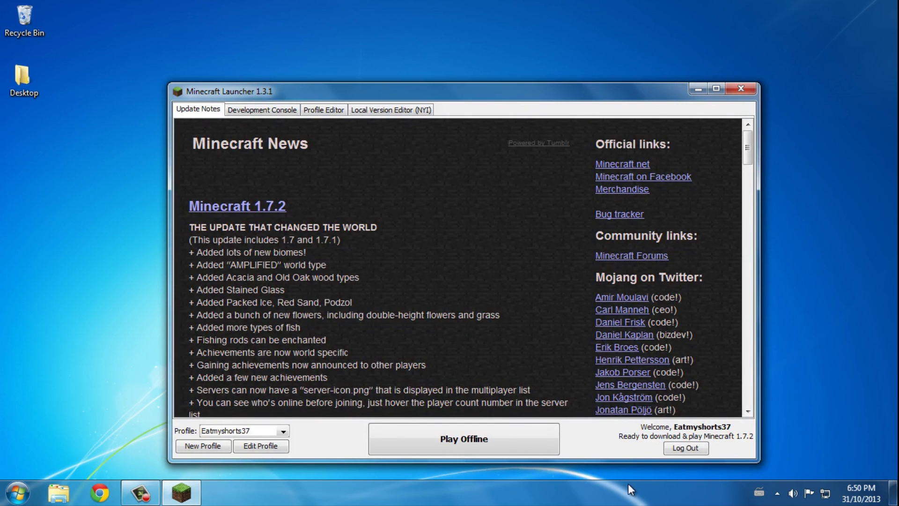
pyautogui.click(193, 447)
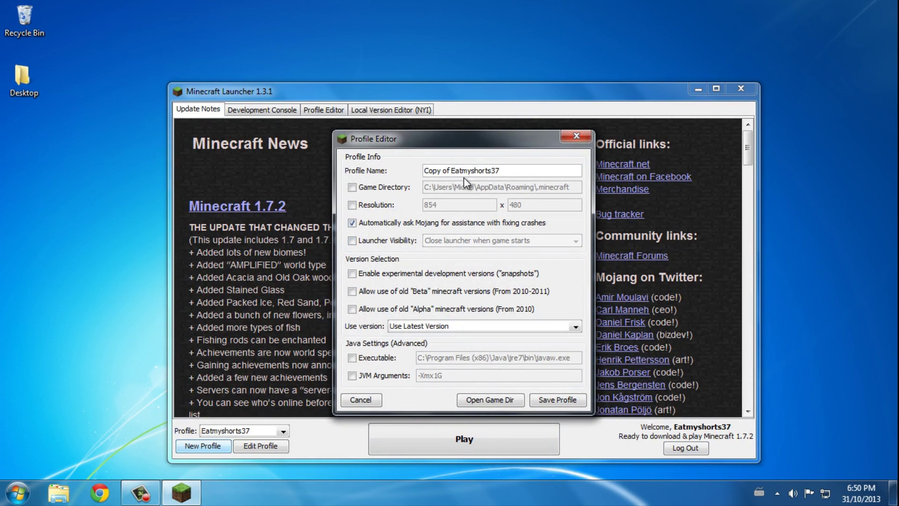
pyautogui.click(408, 327)
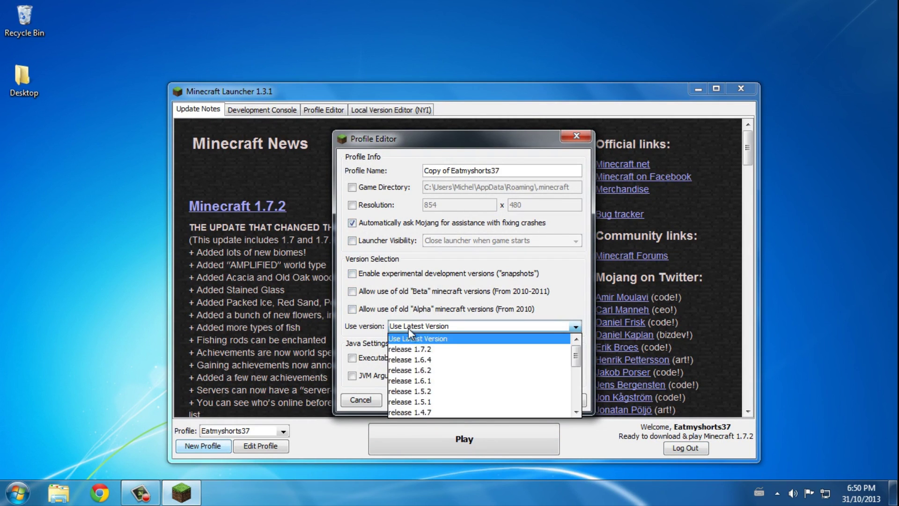
pyautogui.click(423, 360)
pyautogui.click(546, 400)
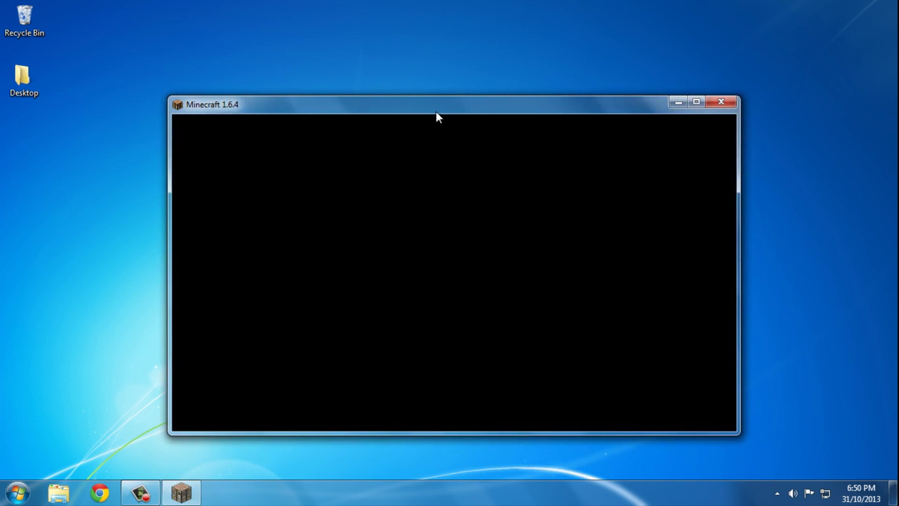
# Step: Close the Minecraft 1.6.4 game once its title screen has loaded
pyautogui.moveTo(436, 111); pyautogui.dragTo(373, 104)
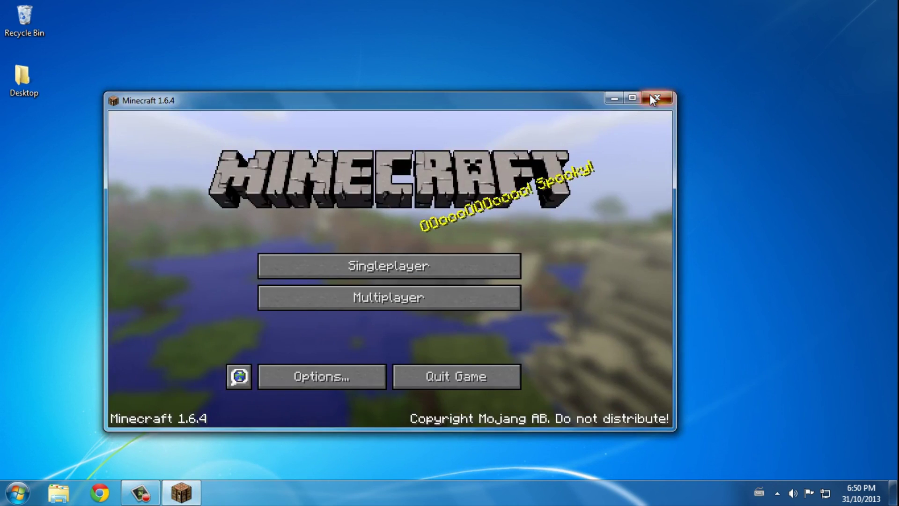
pyautogui.click(651, 98)
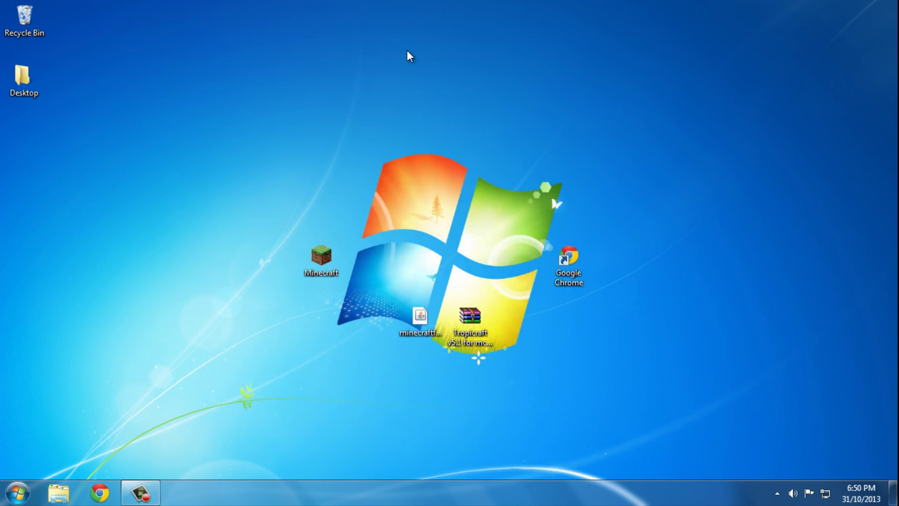
# Step: Run the downloaded Forge installer and install the client into the .minecraft folder
pyautogui.doubleClick(422, 315)
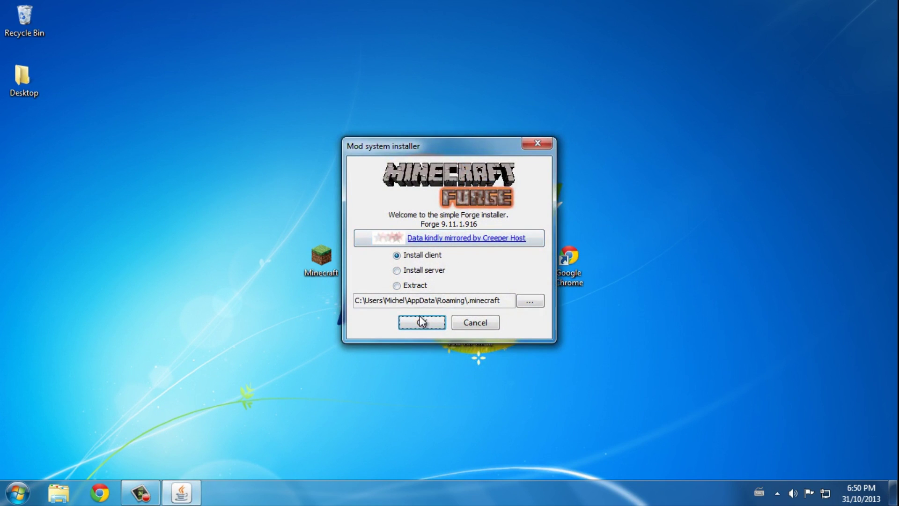
pyautogui.click(411, 320)
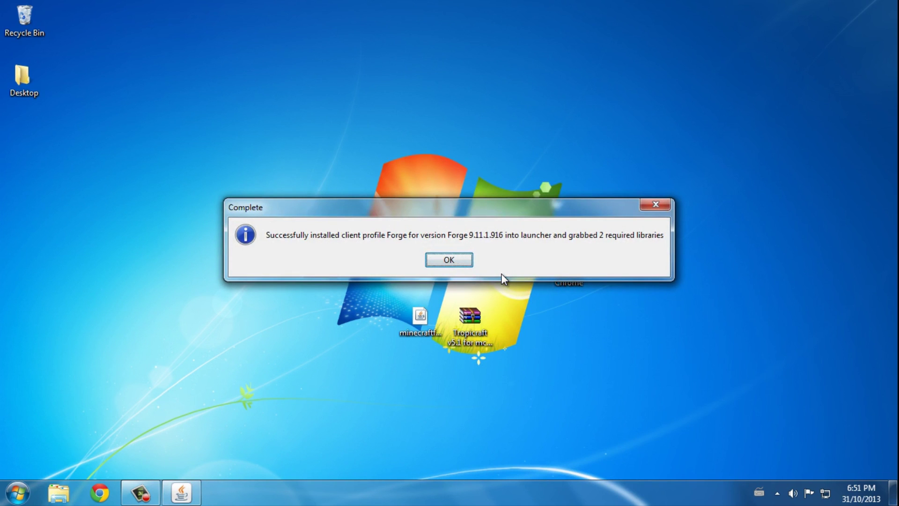
pyautogui.click(447, 263)
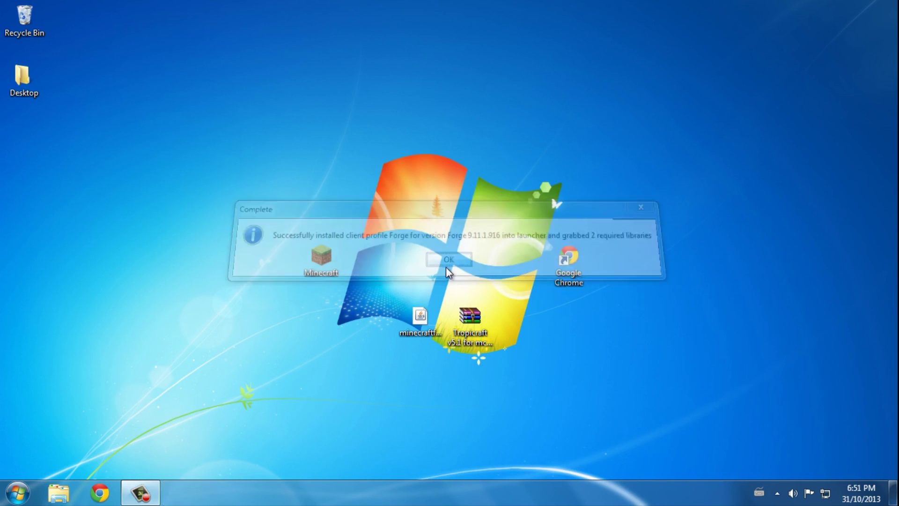
# Step: Open the Tropicraft zip archive and the .minecraft folder inside %appdata%, with their windows side by side
pyautogui.doubleClick(472, 343)
pyautogui.moveTo(426, 118); pyautogui.dragTo(897, 93)
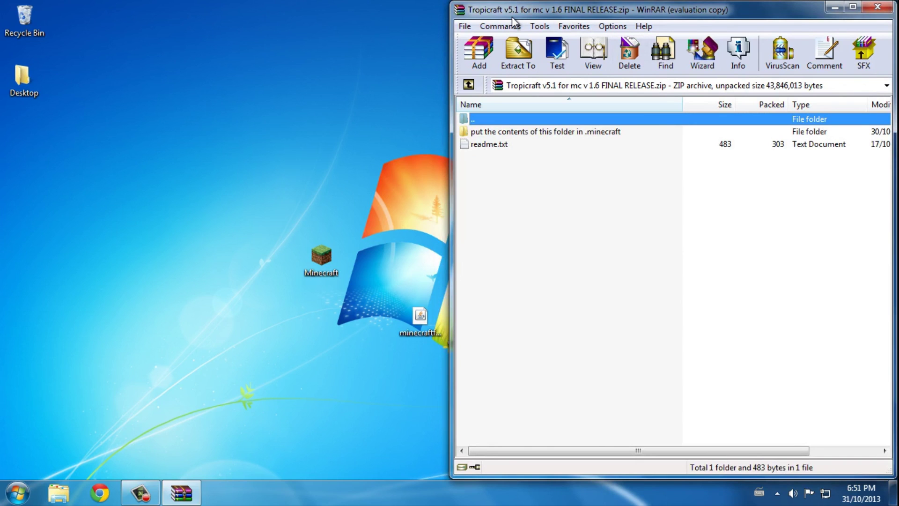
pyautogui.press('super+r')
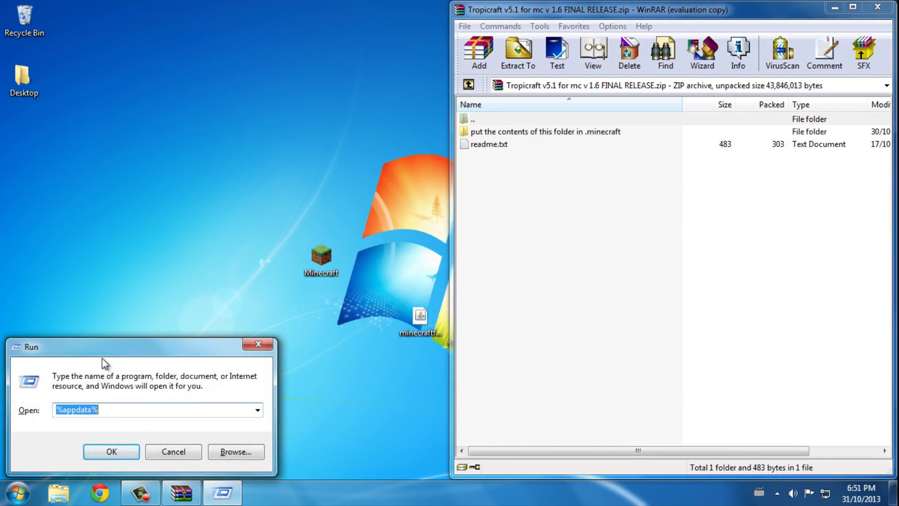
pyautogui.click(112, 417)
pyautogui.moveTo(61, 410); pyautogui.dragTo(98, 415)
pyautogui.click(118, 411)
pyautogui.click(101, 451)
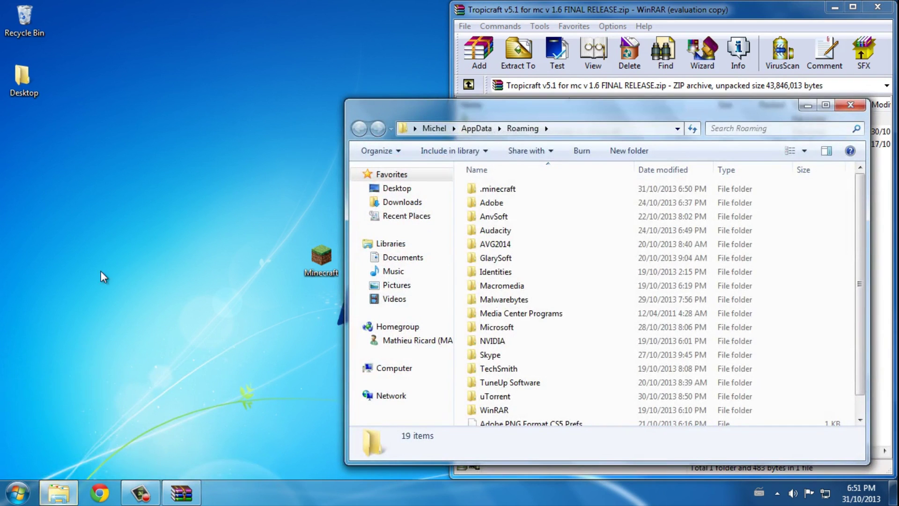
pyautogui.doubleClick(497, 189)
pyautogui.moveTo(498, 116); pyautogui.dragTo(3, 98)
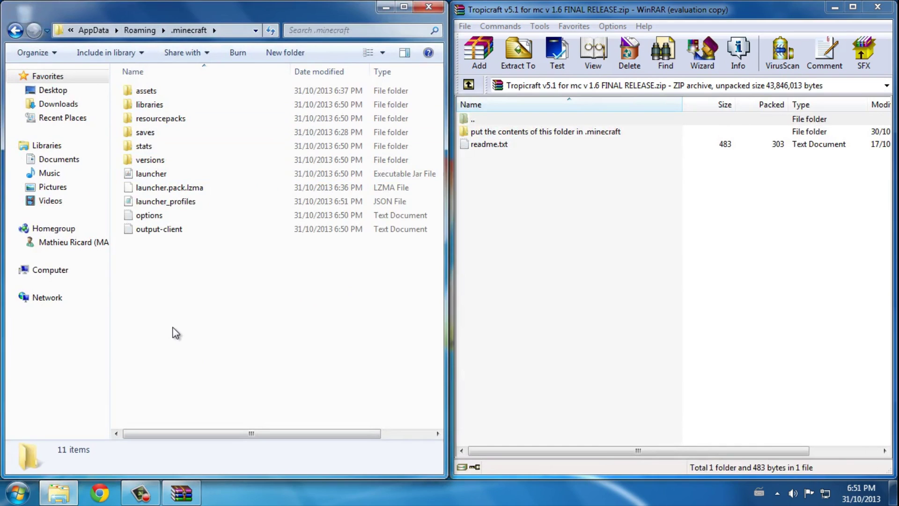
# Step: Create a folder named mods inside .minecraft and open it
pyautogui.rightClick(179, 283)
pyautogui.moveTo(290, 442)
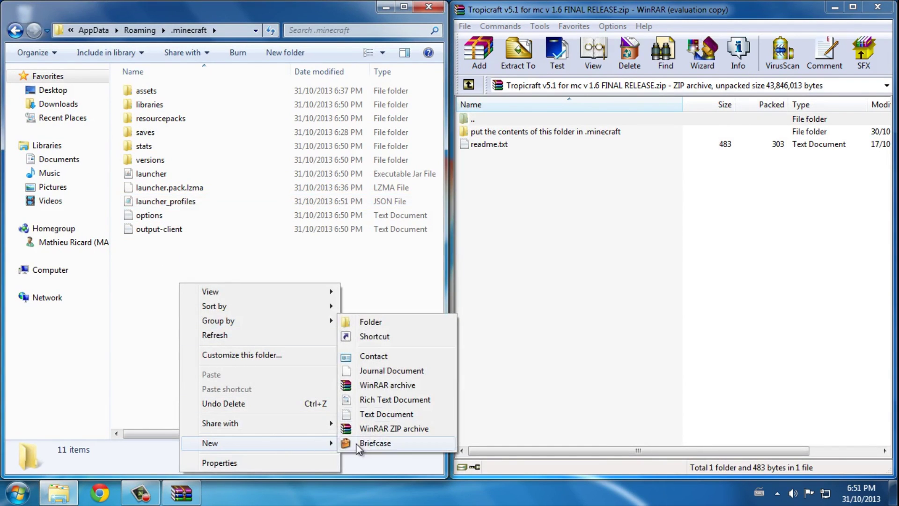
pyautogui.click(380, 322)
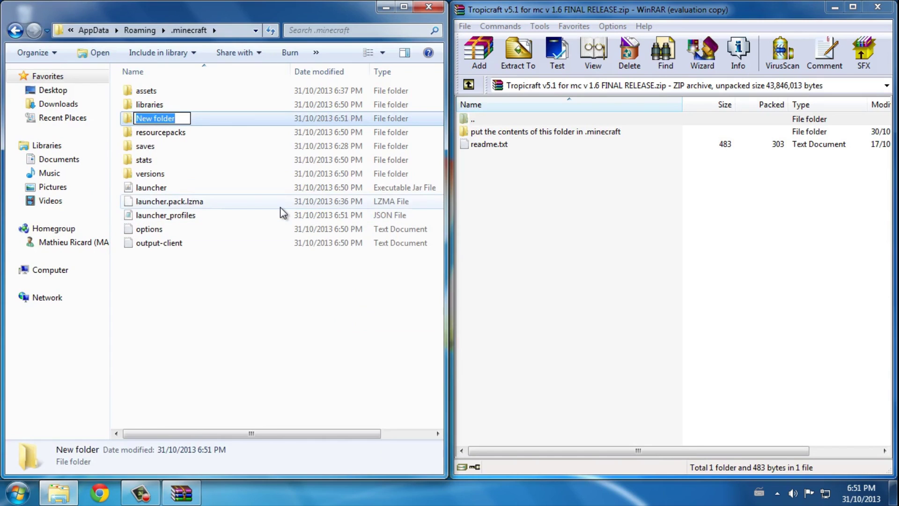
pyautogui.write('mods')
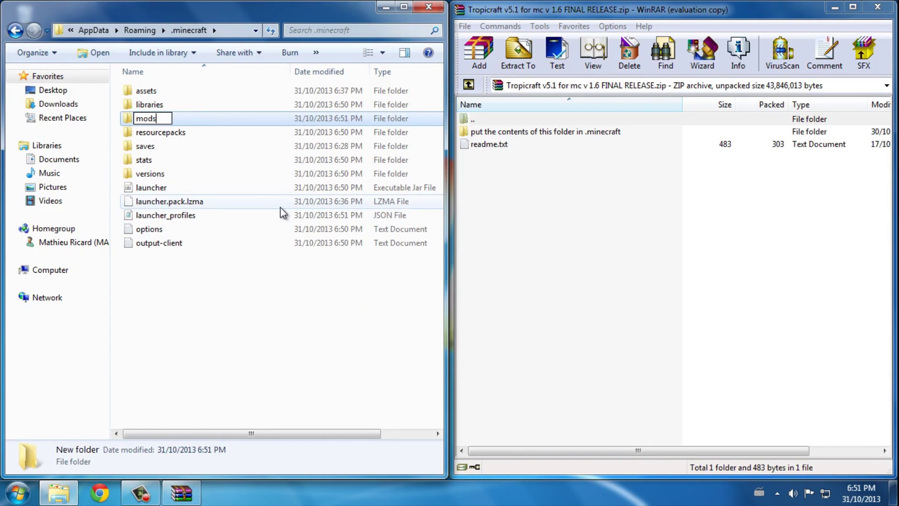
pyautogui.press('Return')
pyautogui.click(229, 271)
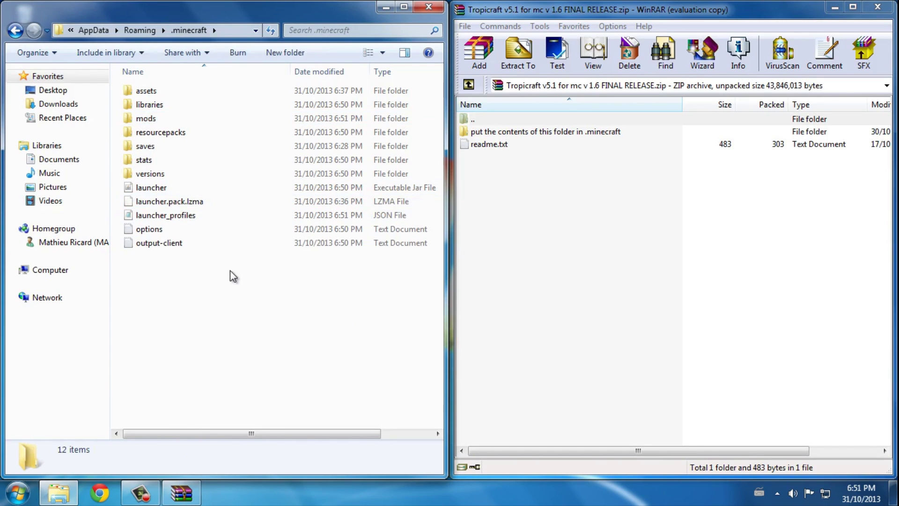
pyautogui.doubleClick(145, 119)
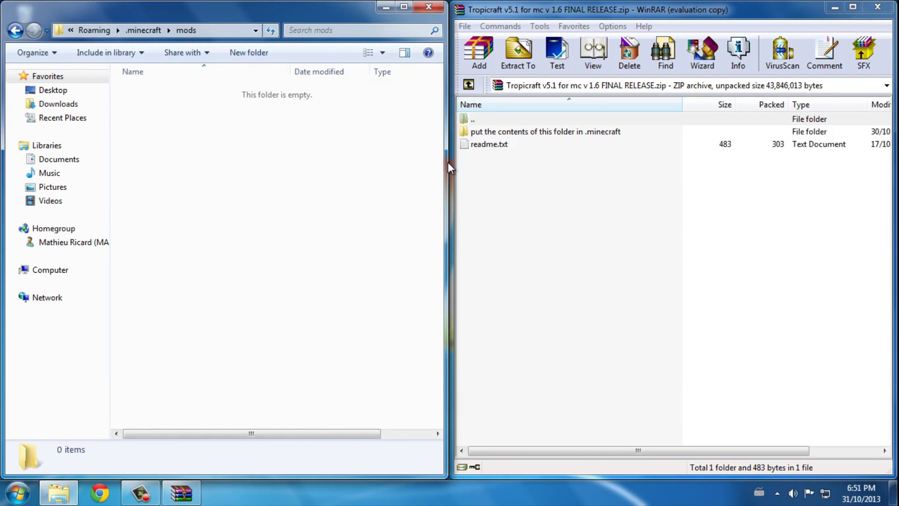
# Step: Copy all six mod files from the archive's inner mods folder into the empty mods folder in .minecraft
pyautogui.doubleClick(517, 133)
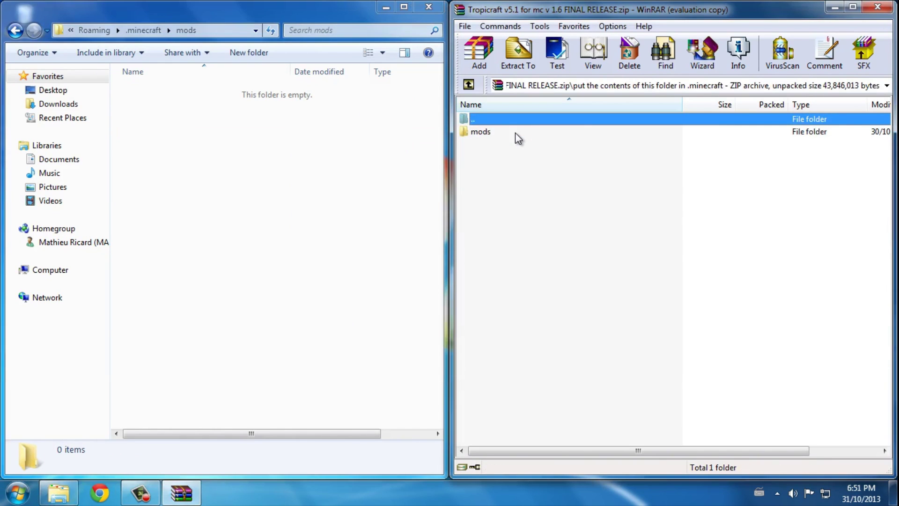
pyautogui.doubleClick(475, 118)
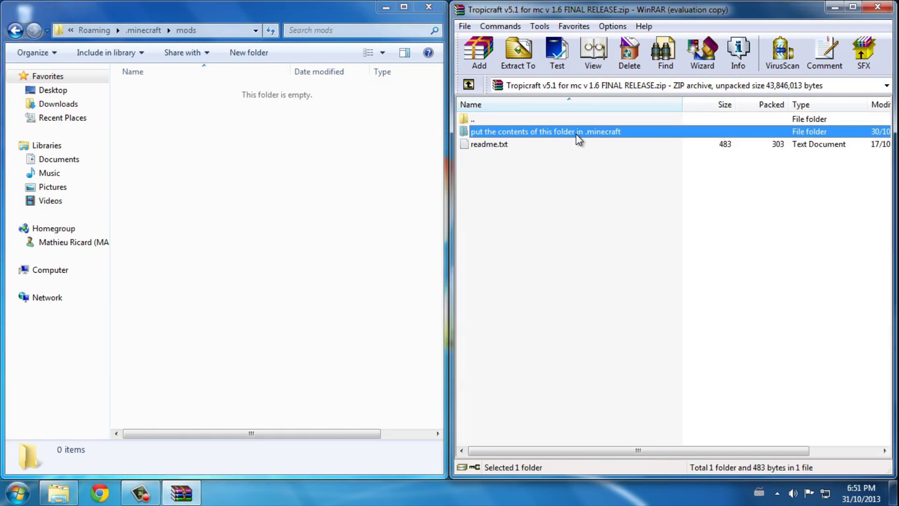
pyautogui.doubleClick(577, 134)
pyautogui.doubleClick(481, 134)
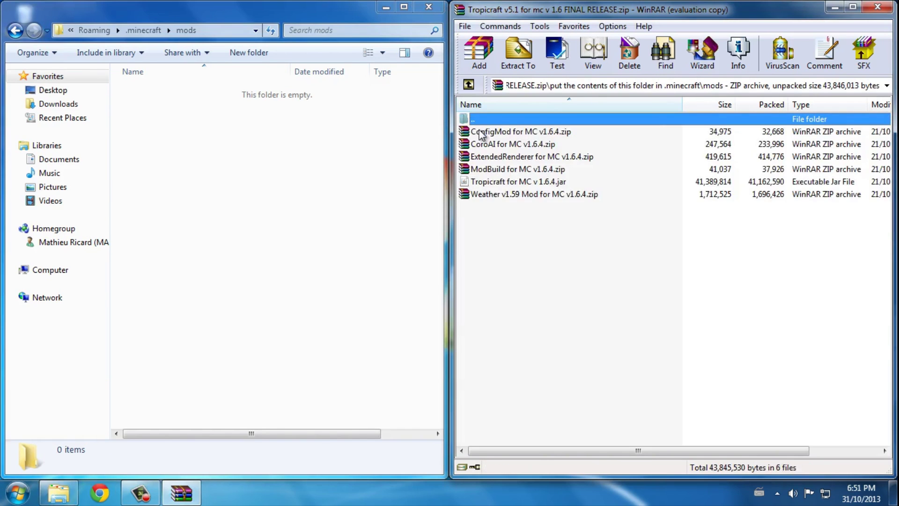
pyautogui.moveTo(495, 238); pyautogui.dragTo(297, 177)
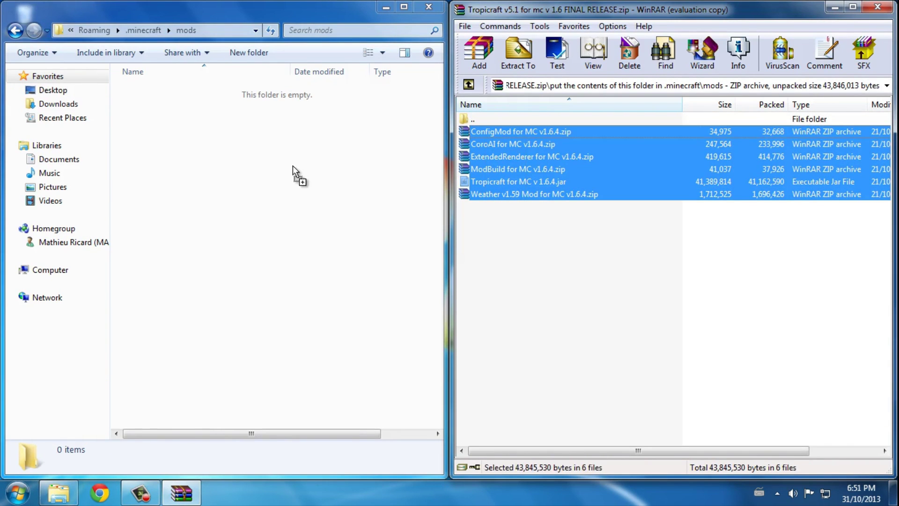
pyautogui.click(397, 237)
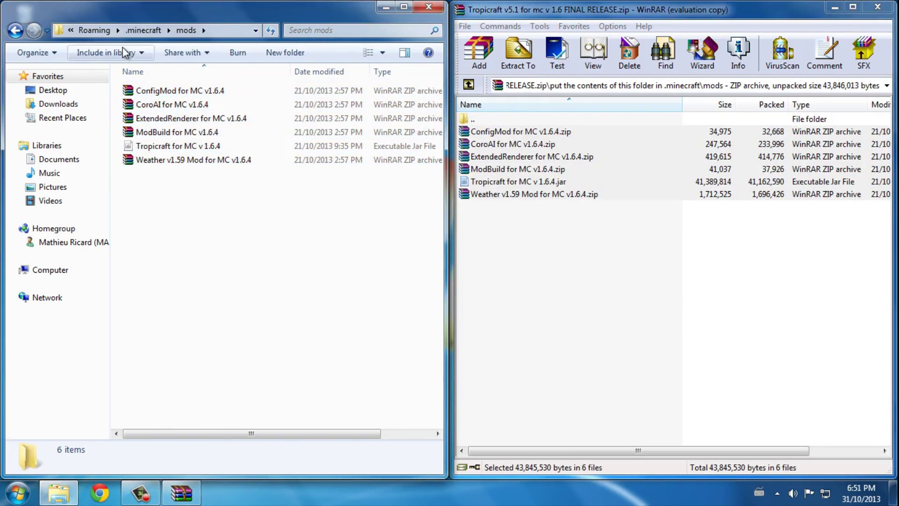
# Step: Return to the .minecraft folder, then close the Tropicraft archive and the folder window
pyautogui.click(15, 29)
pyautogui.doubleClick(491, 120)
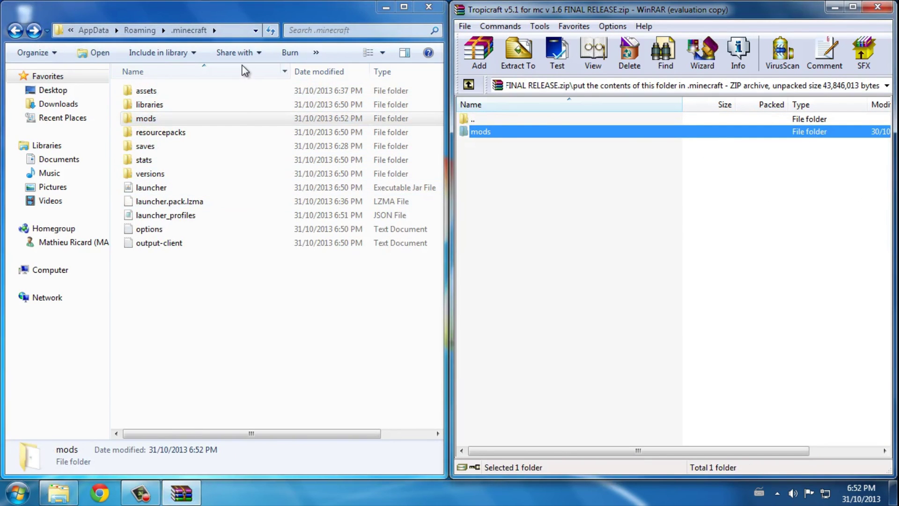
pyautogui.click(888, 10)
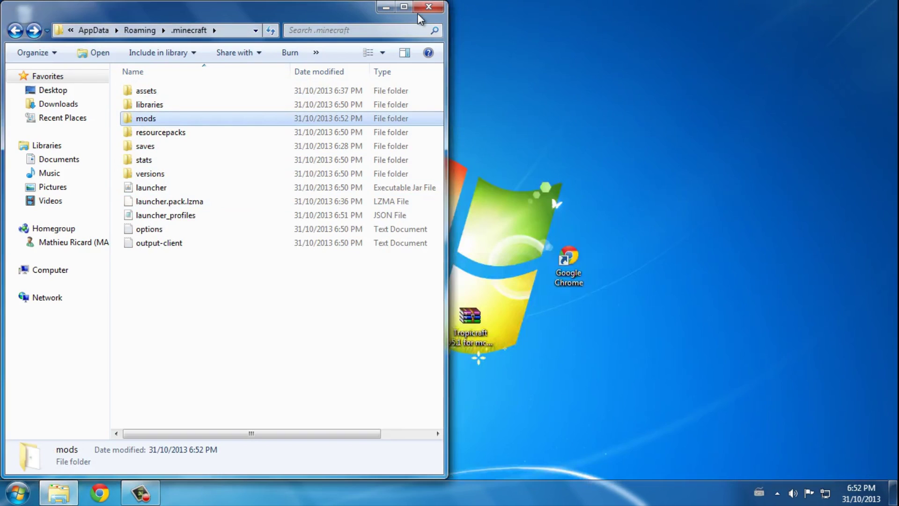
pyautogui.click(422, 10)
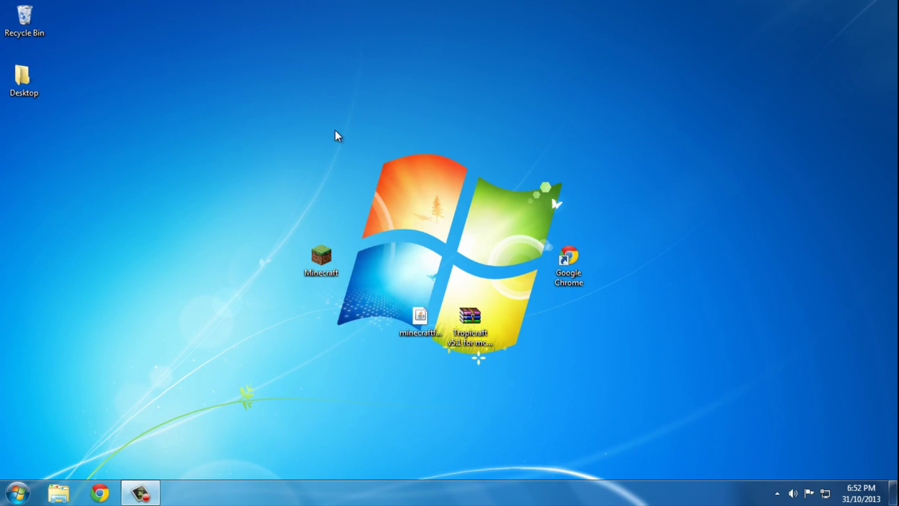
pyautogui.click(141, 496)
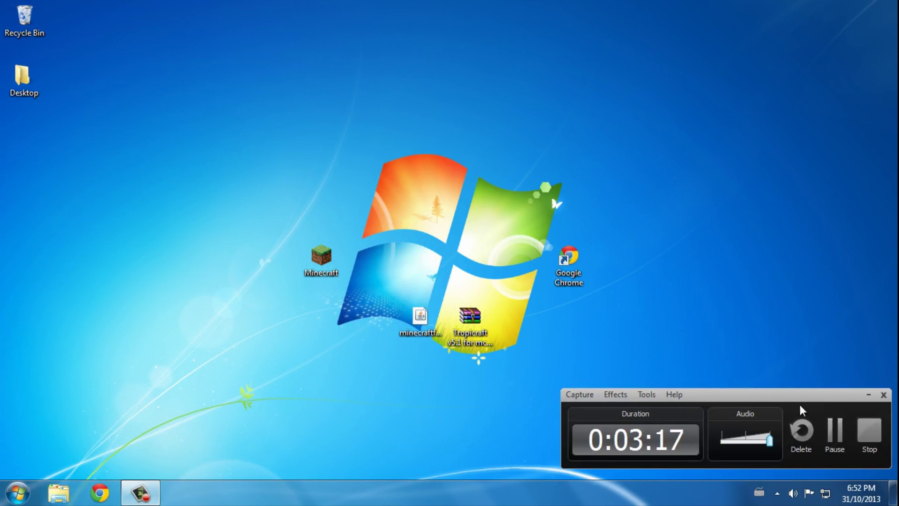
pyautogui.click(827, 426)
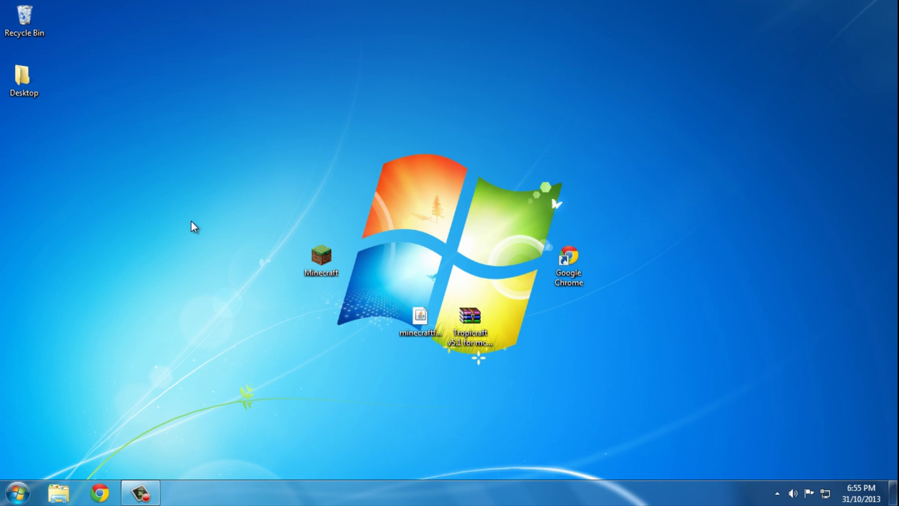
# Step: Open the Minecraft launcher and start a new profile named Tropicraft
pyautogui.doubleClick(320, 246)
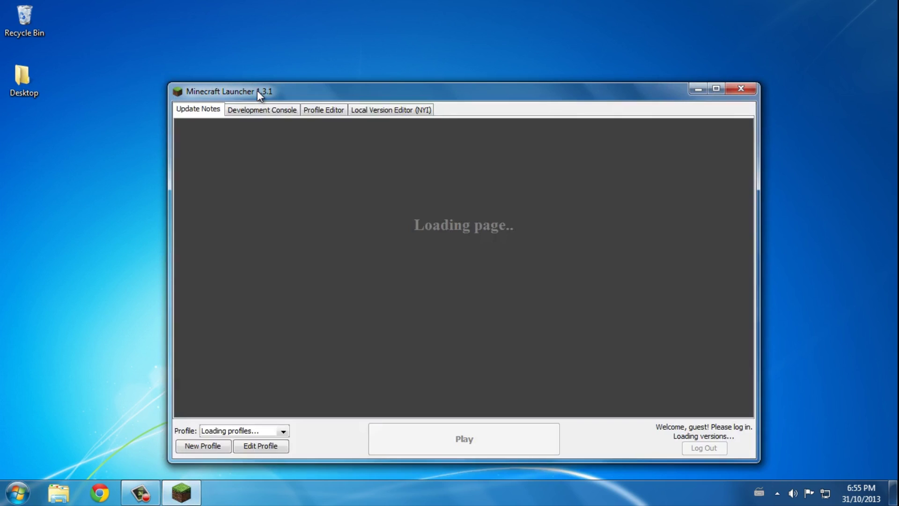
pyautogui.click(193, 448)
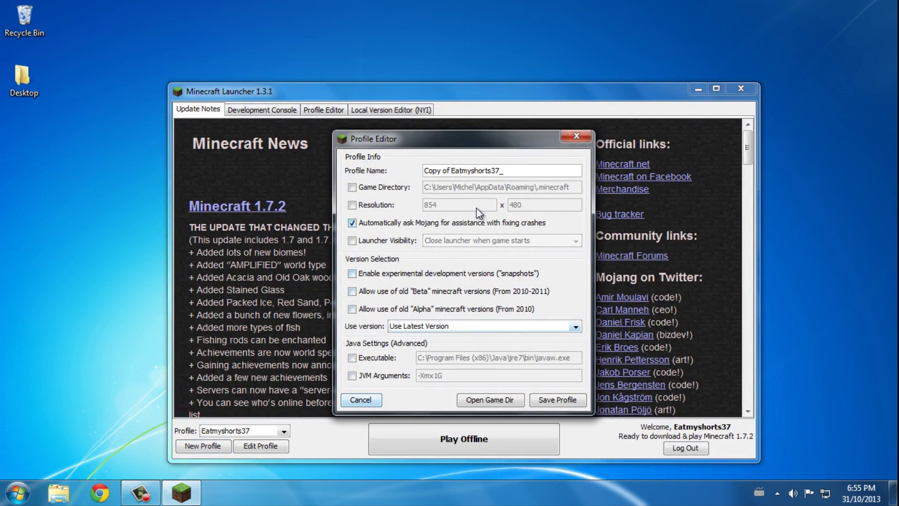
pyautogui.moveTo(511, 174); pyautogui.dragTo(120, 136)
pyautogui.press('BackSpace')
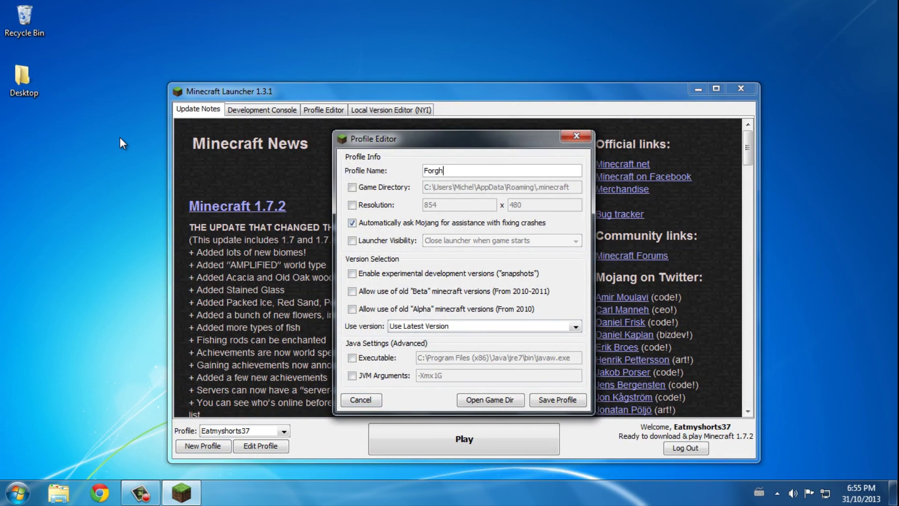
pyautogui.press('BackSpace')
pyautogui.press('BackSpace')
pyautogui.press('BackSpace')
pyautogui.press('BackSpace')
pyautogui.press('BackSpace')
# Step: Set the profile's version to release 1.6.4-Forge9.11.1.916 and save the profile
pyautogui.click(408, 328)
pyautogui.click(422, 333)
pyautogui.click(421, 333)
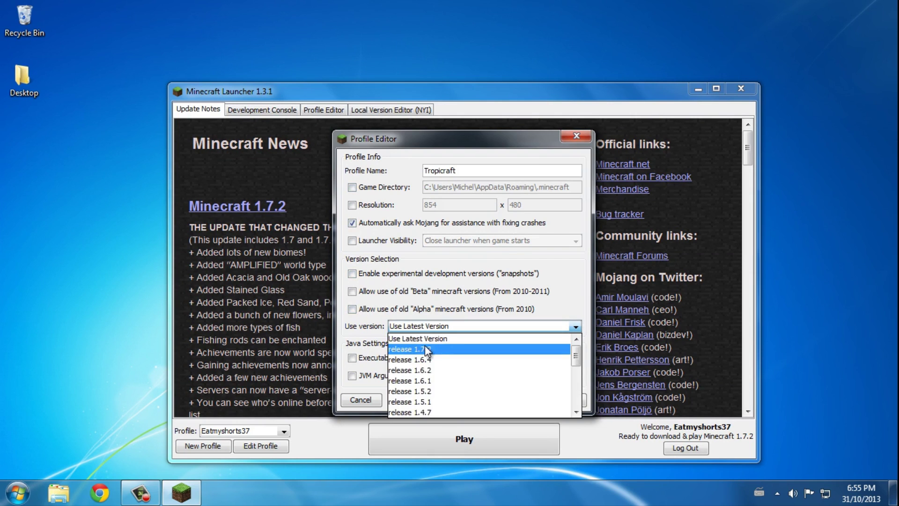
pyautogui.scroll(-5, 426, 363)
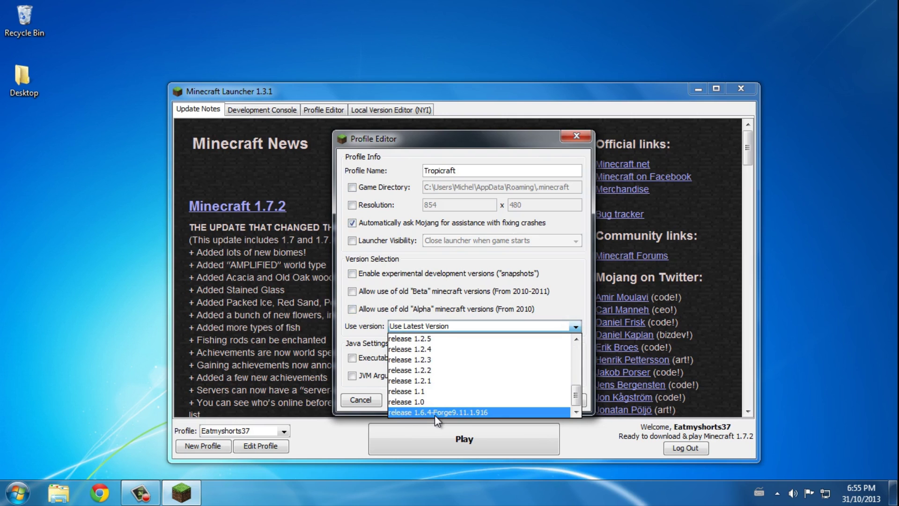
pyautogui.click(449, 413)
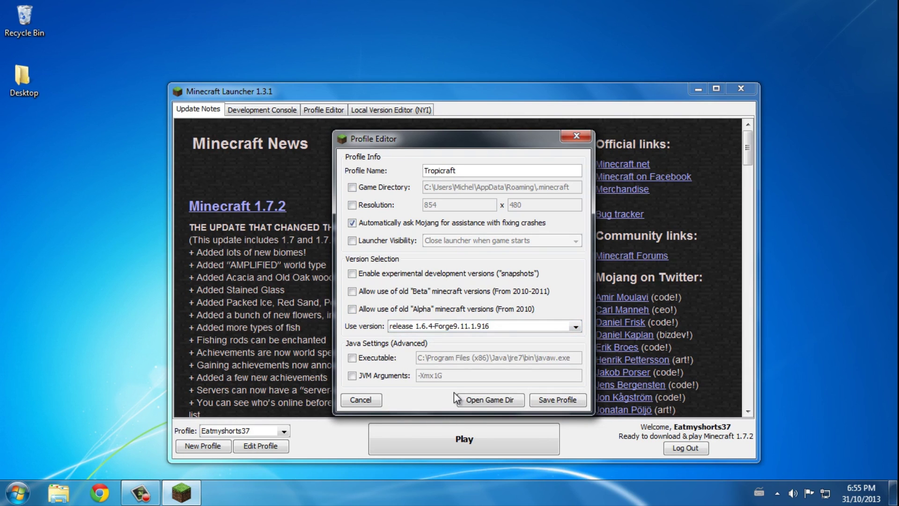
pyautogui.click(545, 399)
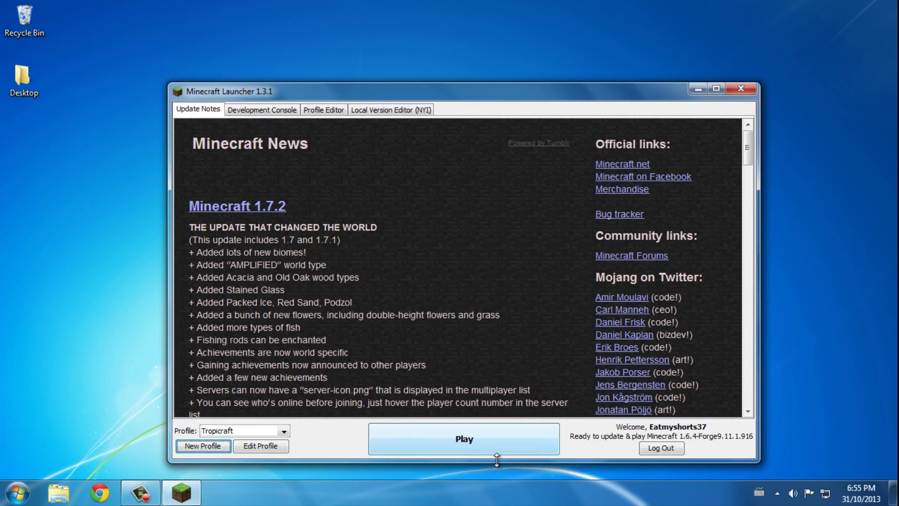
# Step: Launch Minecraft with the Tropicraft profile and maximize the game window
pyautogui.click(487, 448)
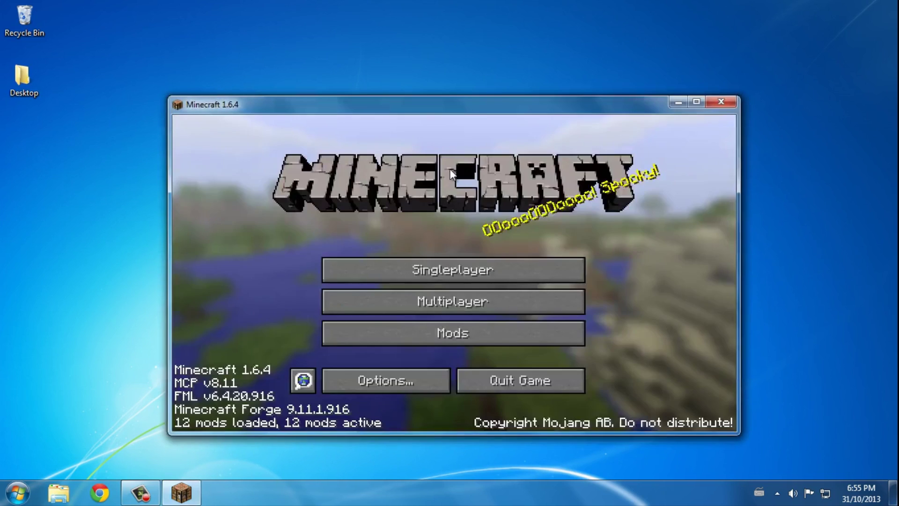
pyautogui.doubleClick(463, 107)
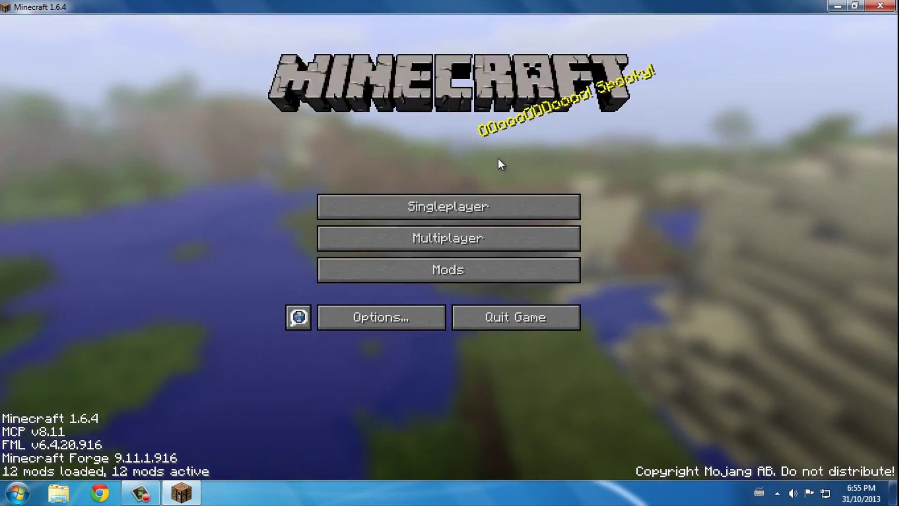
# Step: Examine the game's mod list to check that Tropicraft and its companion mods are loaded, and return to the title screen
pyautogui.click(420, 279)
pyautogui.scroll(-2, 109, 136)
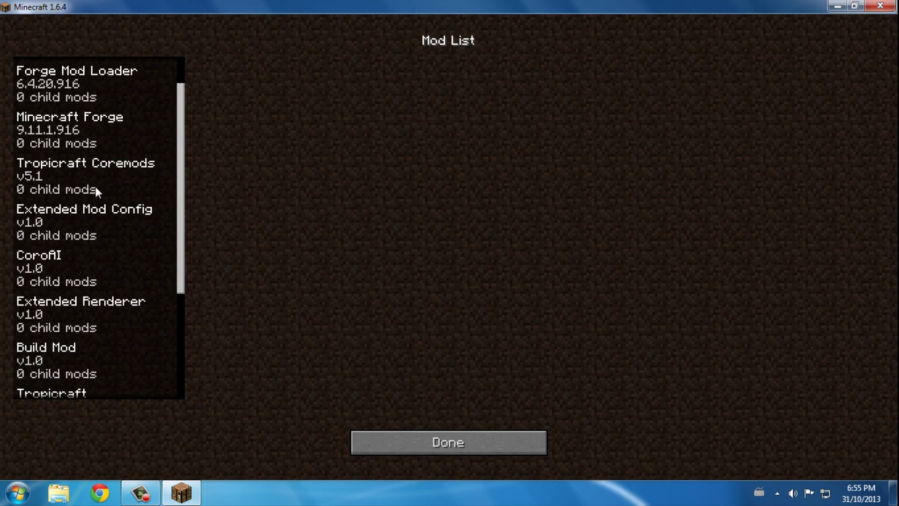
pyautogui.click(86, 174)
pyautogui.scroll(-4, 91, 178)
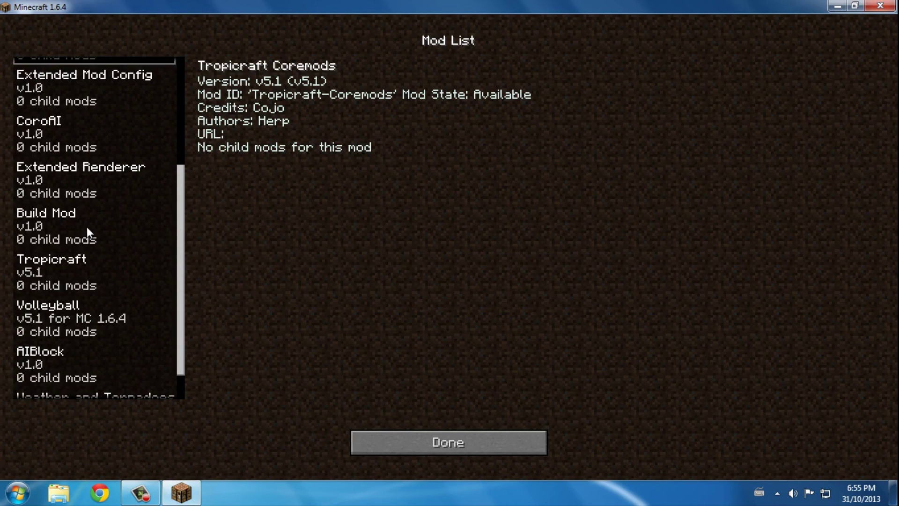
pyautogui.click(86, 227)
pyautogui.click(49, 279)
pyautogui.click(51, 304)
pyautogui.click(54, 367)
pyautogui.scroll(-2, 125, 332)
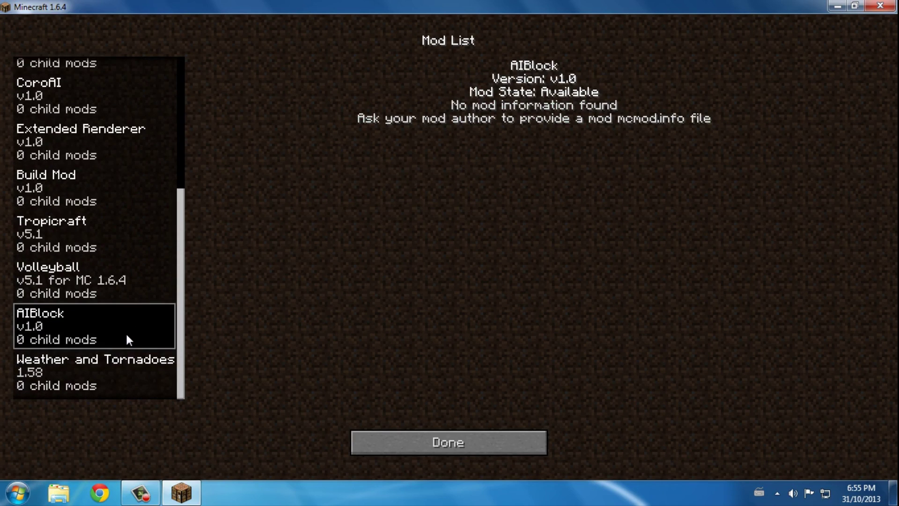
pyautogui.click(403, 440)
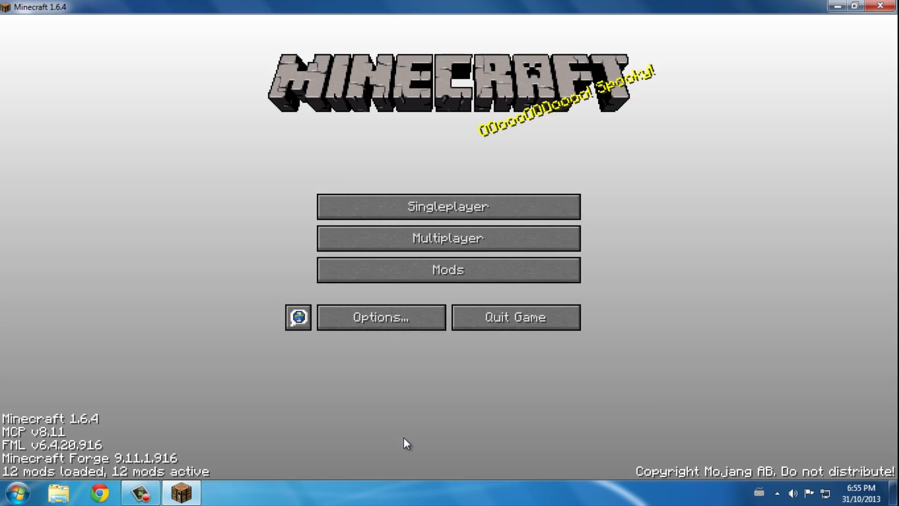
# Step: Start setting up a new singleplayer world and name it Tropicraft
pyautogui.click(392, 206)
pyautogui.click(560, 427)
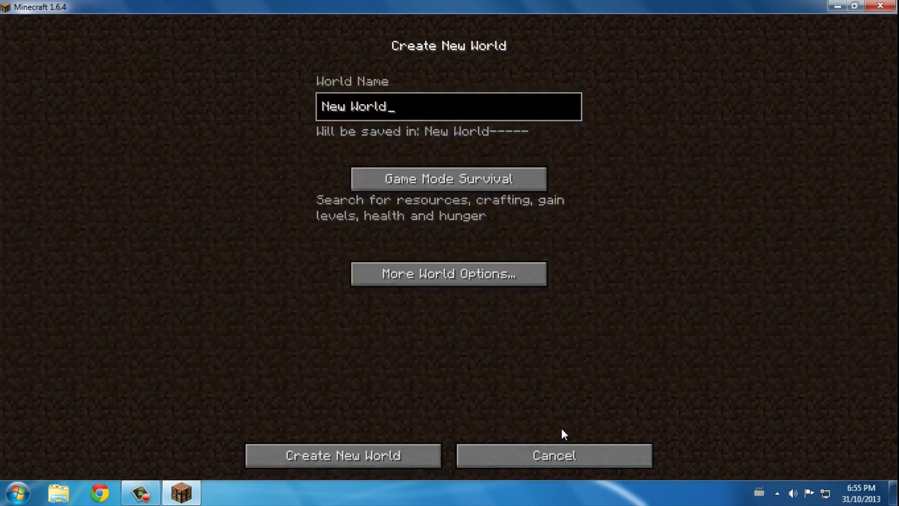
pyautogui.press('BackSpace')
pyautogui.press('BackSpace')
pyautogui.press('BackSpace')
pyautogui.press('BackSpace')
pyautogui.press('BackSpace')
pyautogui.press('BackSpace')
pyautogui.press('BackSpace')
pyautogui.press('BackSpace')
pyautogui.press('BackSpace')
pyautogui.write('Tropicraft')
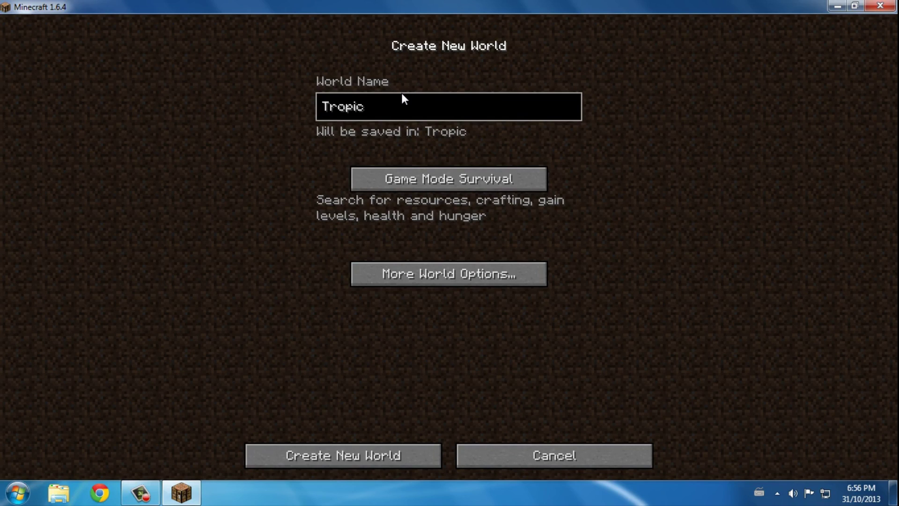
# Step: Set the game mode to Creative, keep the default world options and create the world
pyautogui.click(471, 177)
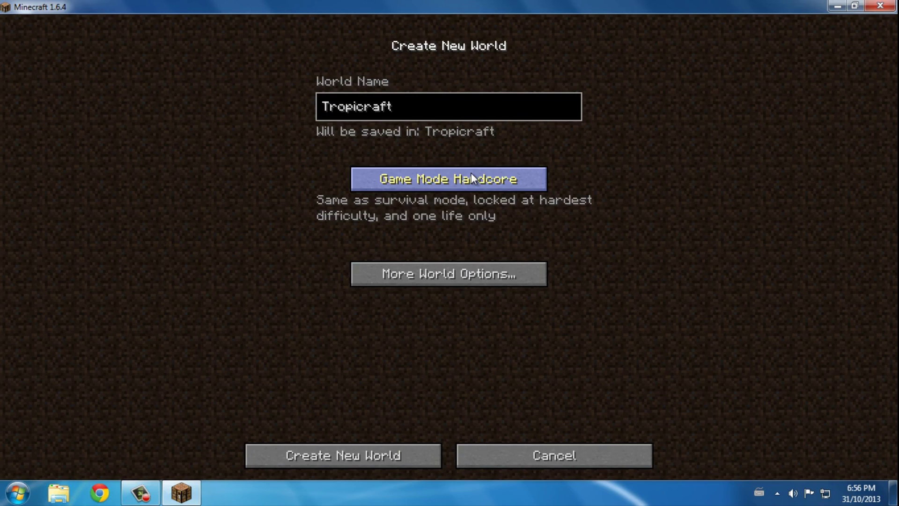
pyautogui.click(471, 179)
pyautogui.click(454, 283)
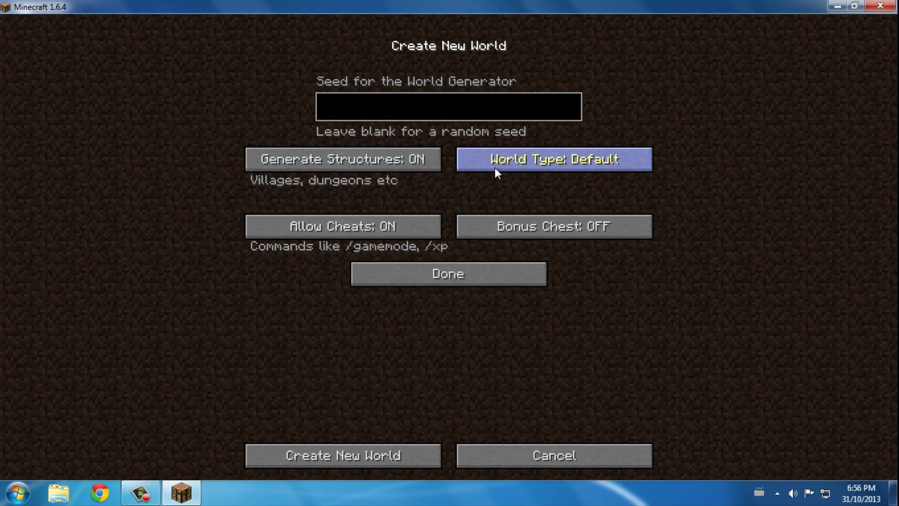
pyautogui.click(395, 454)
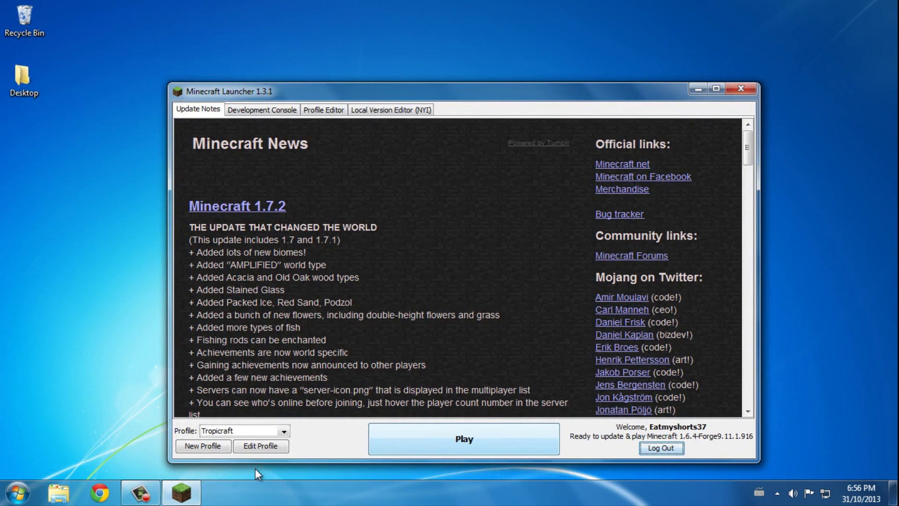
# Step: Start the game again from the launcher with the Tropicraft profile and load the newly created singleplayer world
pyautogui.click(482, 442)
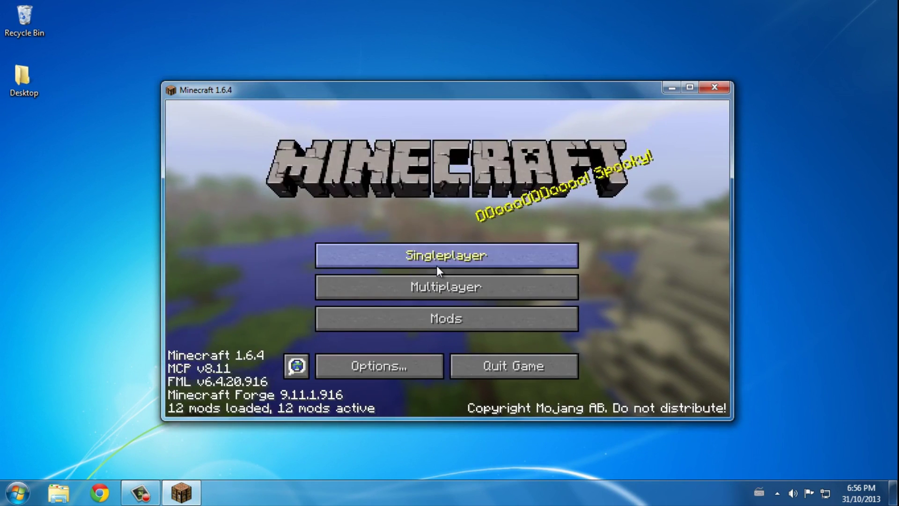
pyautogui.click(438, 263)
pyautogui.doubleClick(361, 172)
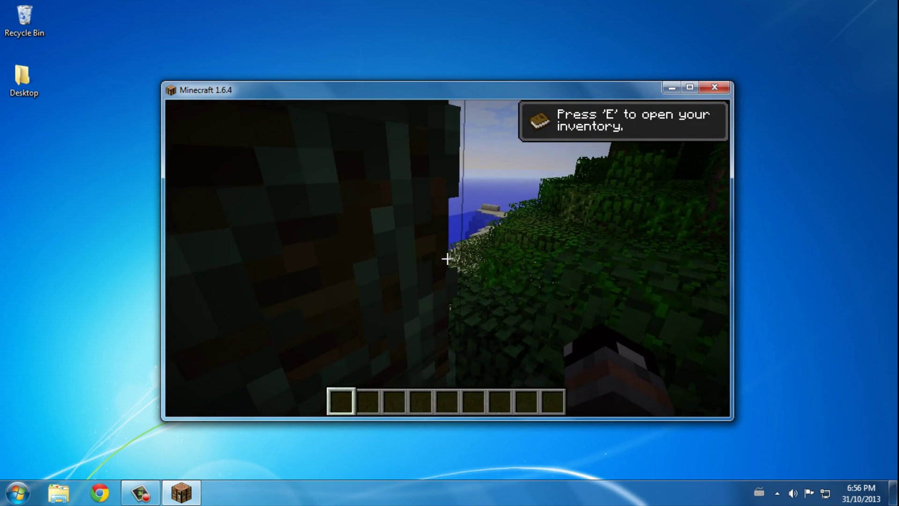
# Step: Rebind the movement controls to P for forward, L for left, semicolon for back and apostrophe for right
pyautogui.press('Escape')
pyautogui.click(400, 299)
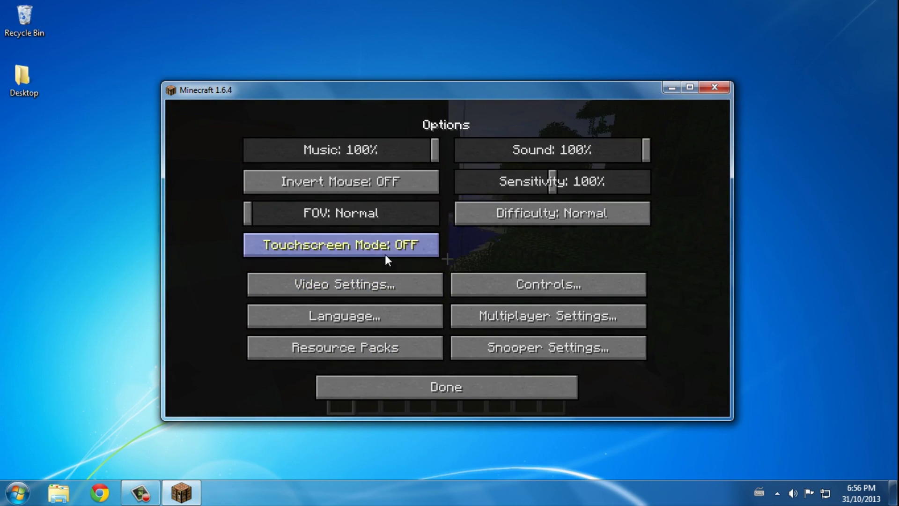
pyautogui.click(479, 294)
pyautogui.click(311, 206)
pyautogui.press('p')
pyautogui.click(314, 235)
pyautogui.press('l')
pyautogui.click(324, 264)
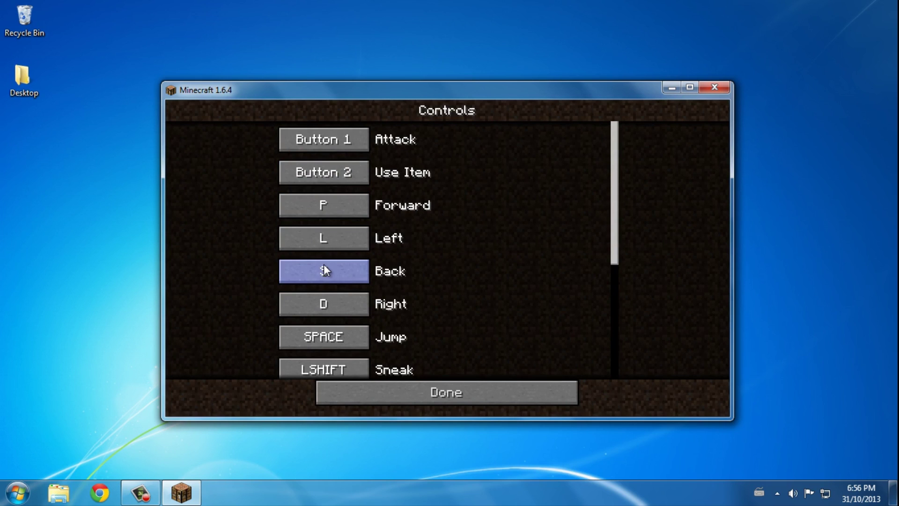
pyautogui.press(';')
pyautogui.click(331, 304)
pyautogui.press("'")
# Step: Rebind Sneak to the right Shift key and return to the game world
pyautogui.scroll(-2, 373, 324)
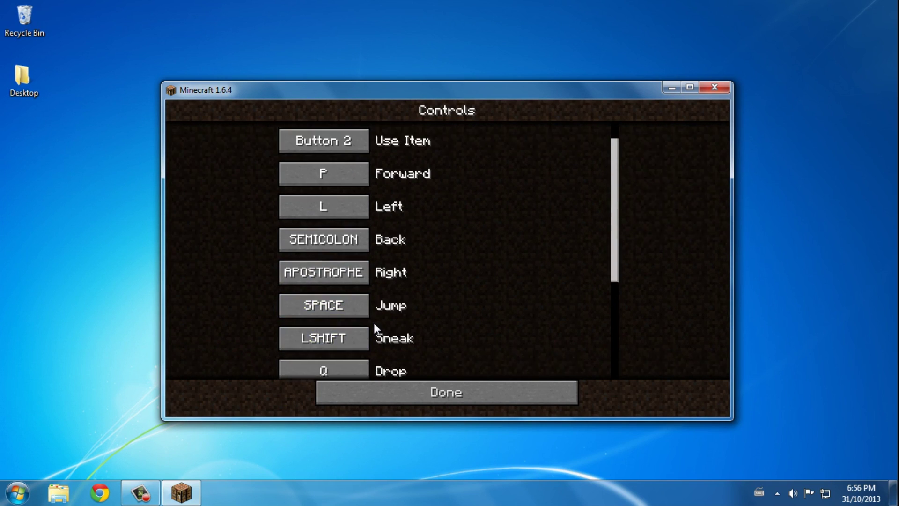
pyautogui.click(359, 310)
pyautogui.press('shift_r')
pyautogui.scroll(-4, 379, 305)
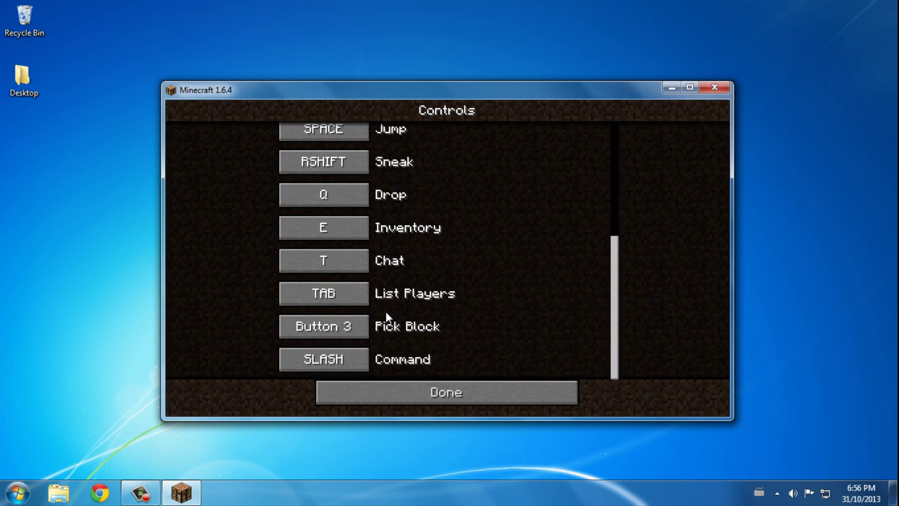
pyautogui.click(377, 393)
pyautogui.click(377, 391)
pyautogui.click(426, 204)
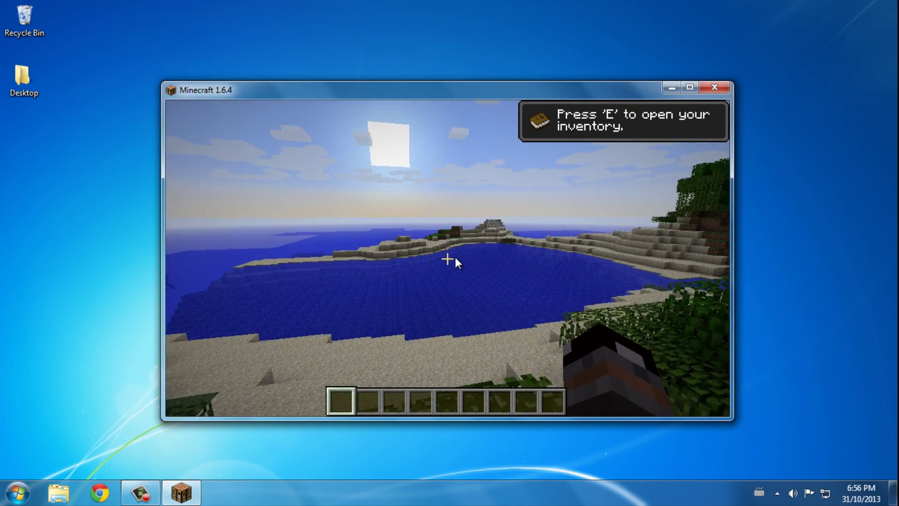
# Step: In the video settings, set Graphics to Fast, turn Advanced OpenGL on and turn VSync off
pyautogui.press('Escape')
pyautogui.click(410, 308)
pyautogui.click(406, 282)
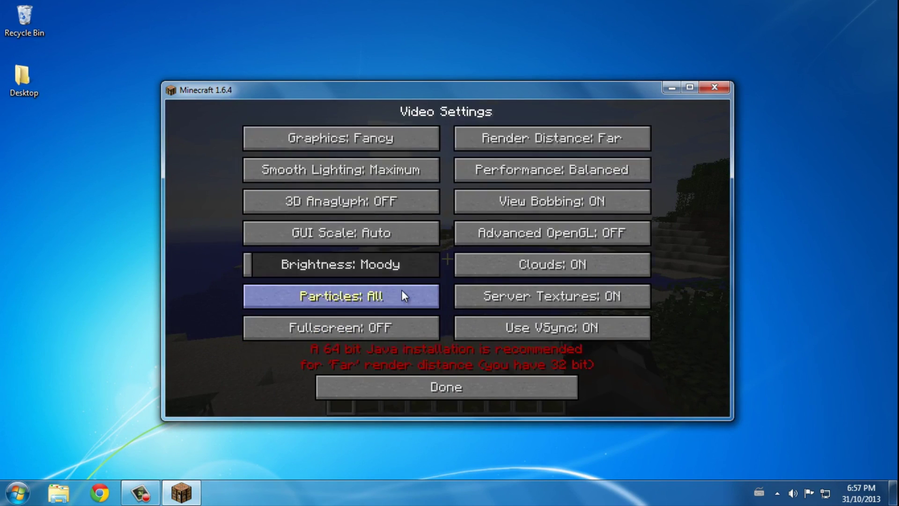
pyautogui.click(434, 141)
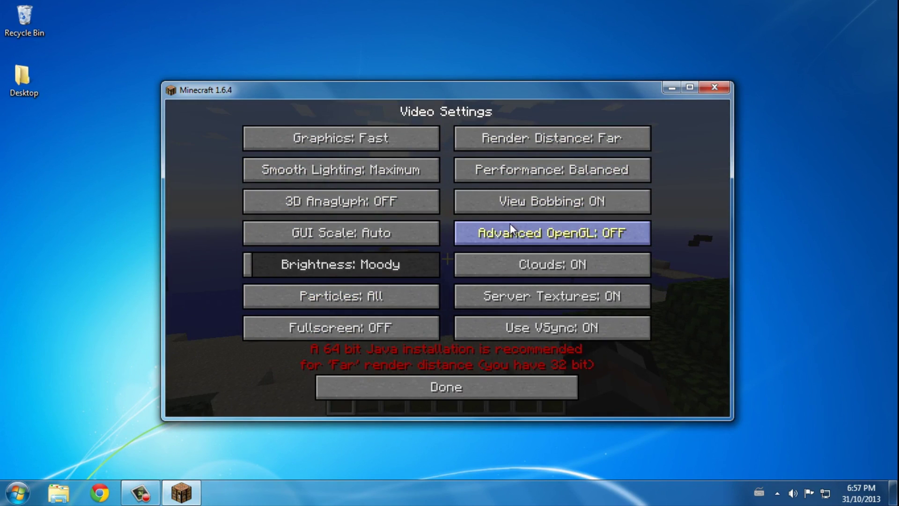
pyautogui.click(506, 244)
pyautogui.click(529, 328)
# Step: Set Performance to Max FPS in the video settings and return to the game world
pyautogui.click(544, 178)
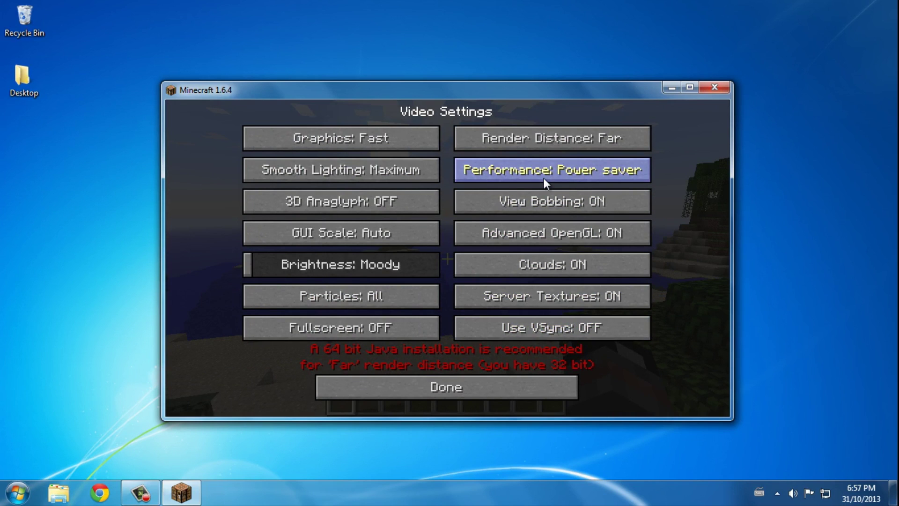
pyautogui.click(544, 178)
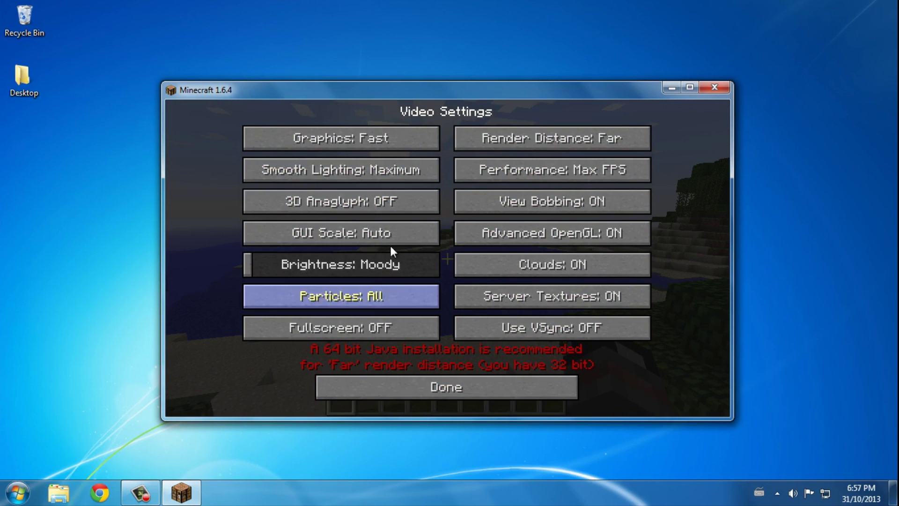
pyautogui.click(473, 390)
pyautogui.click(473, 389)
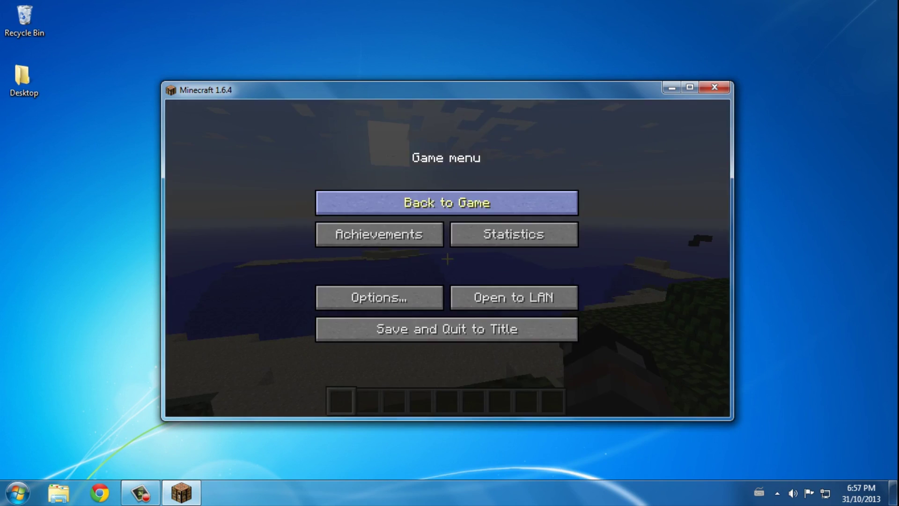
pyautogui.click(446, 201)
# Step: Open the creative inventory and view the Tools category on its second page
pyautogui.press('w')
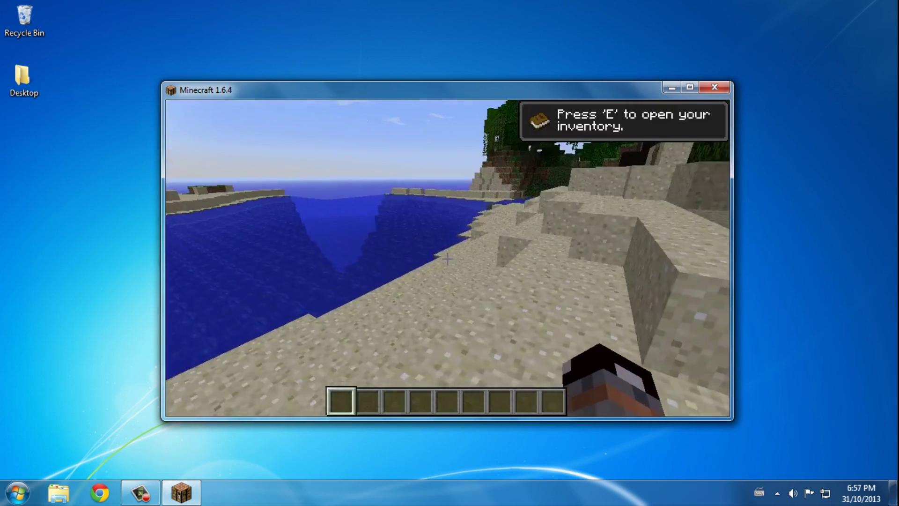
pyautogui.press('e')
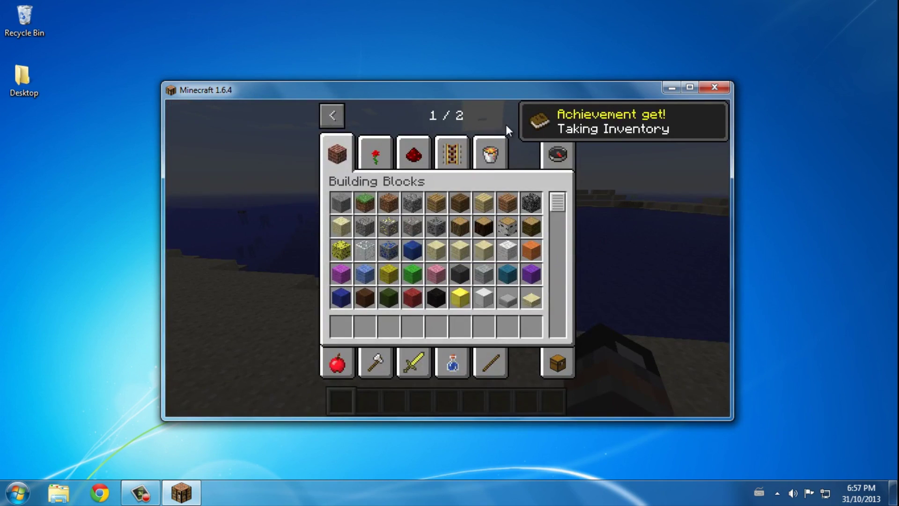
pyautogui.moveTo(506, 92); pyautogui.dragTo(495, 63)
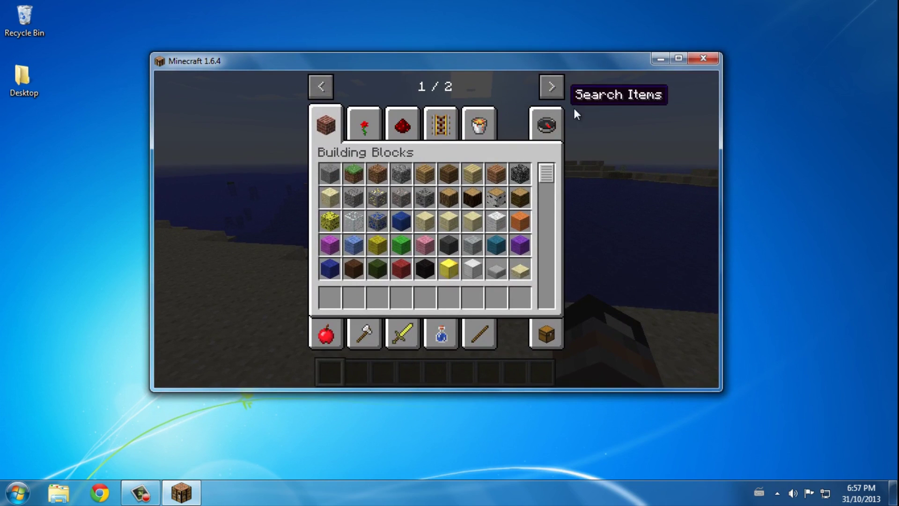
pyautogui.click(551, 87)
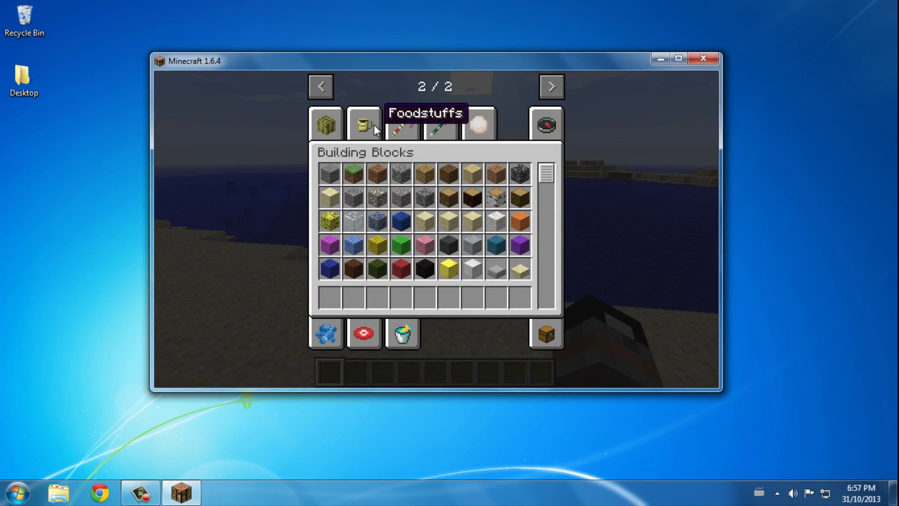
pyautogui.click(400, 129)
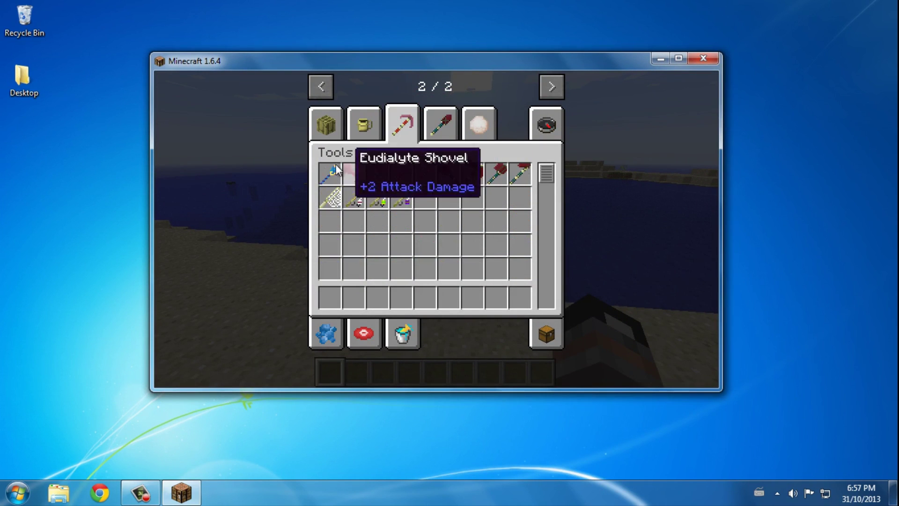
# Step: Take Bamboo Stairs from the second page's Building Blocks category into the first hotbar slot and close the inventory
pyautogui.click(327, 133)
pyautogui.click(400, 196)
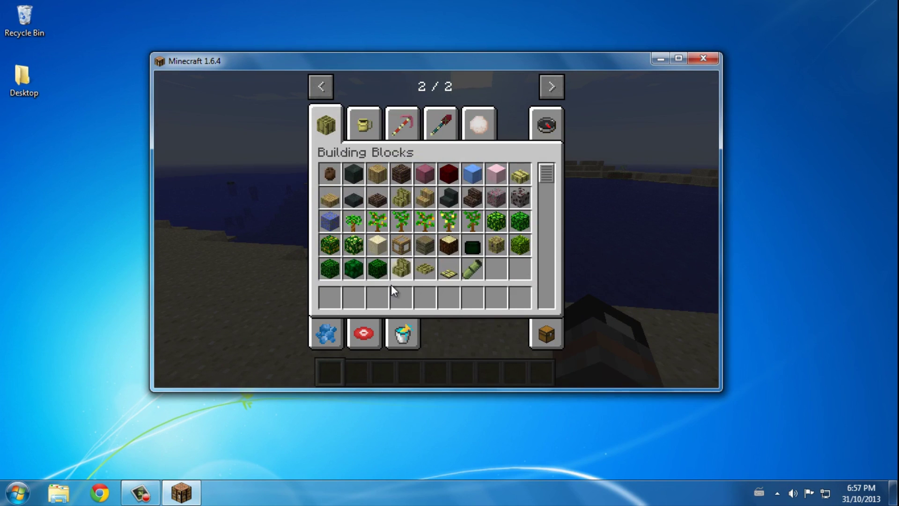
pyautogui.click(336, 305)
pyautogui.press('e')
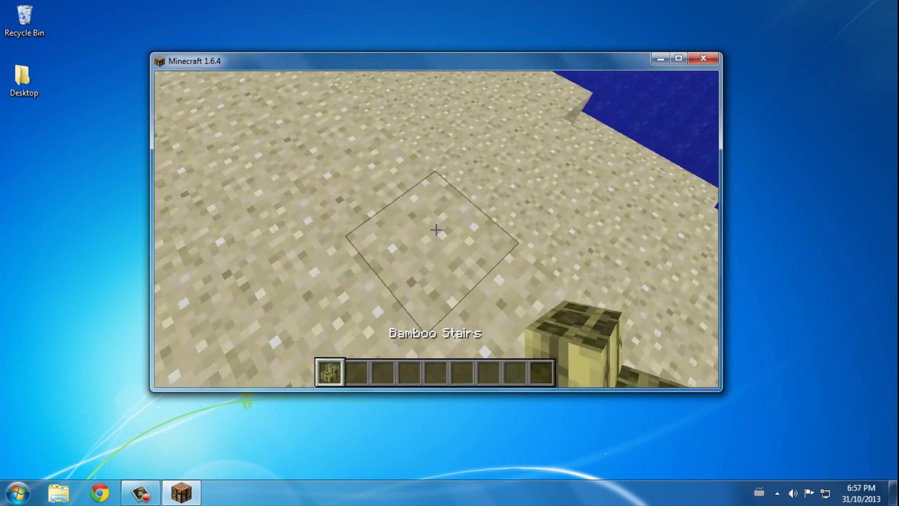
# Step: Place Bamboo Stairs on the beach sand and break them again
pyautogui.rightClick(436, 229)
pyautogui.rightClick(436, 230)
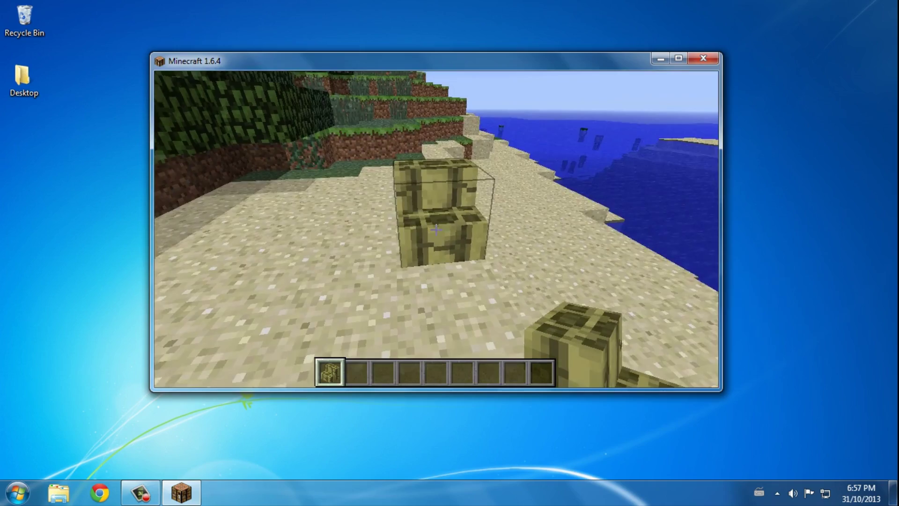
pyautogui.click(436, 230)
pyautogui.click(436, 229)
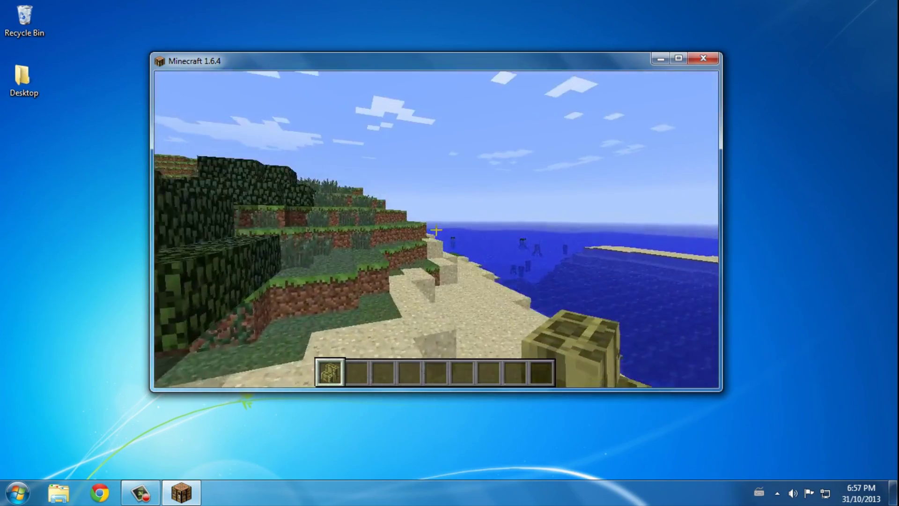
# Step: Walk from the beach over the grassy hills and examine the surrounding forest, water and coastline
pyautogui.press('w')
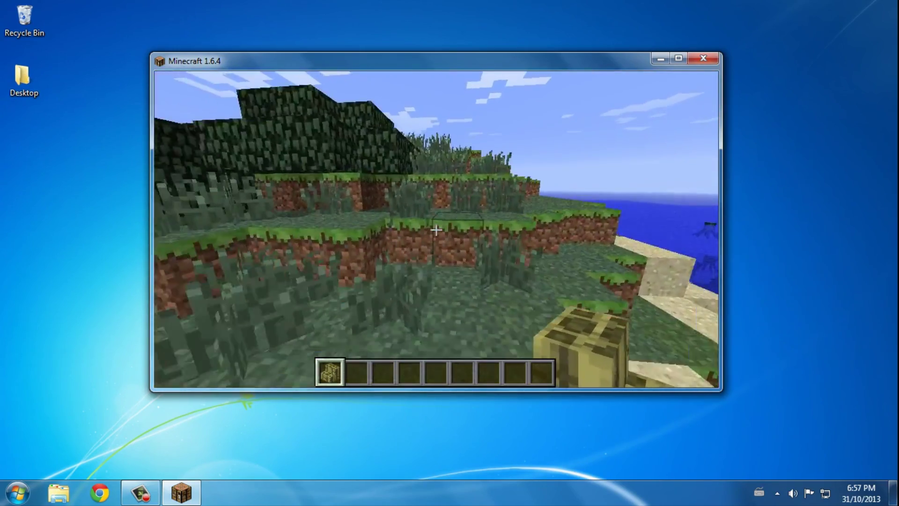
pyautogui.press('w')
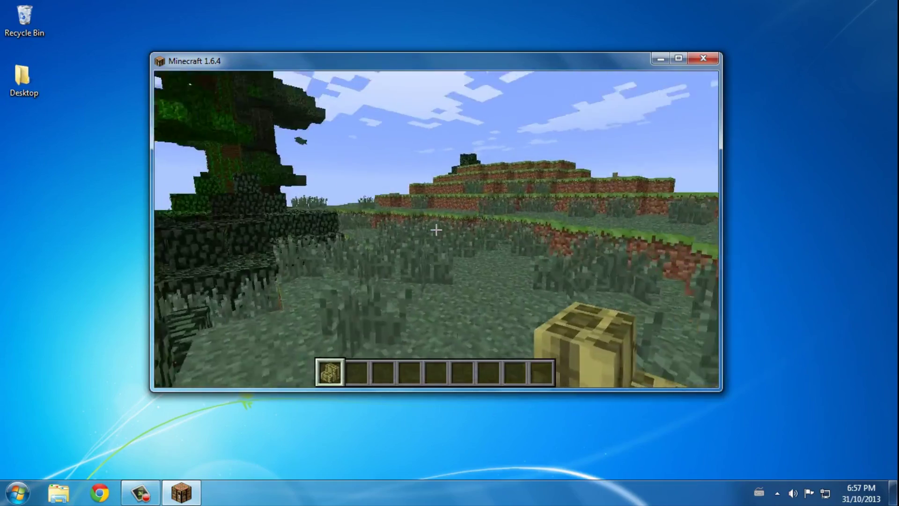
pyautogui.press('w')
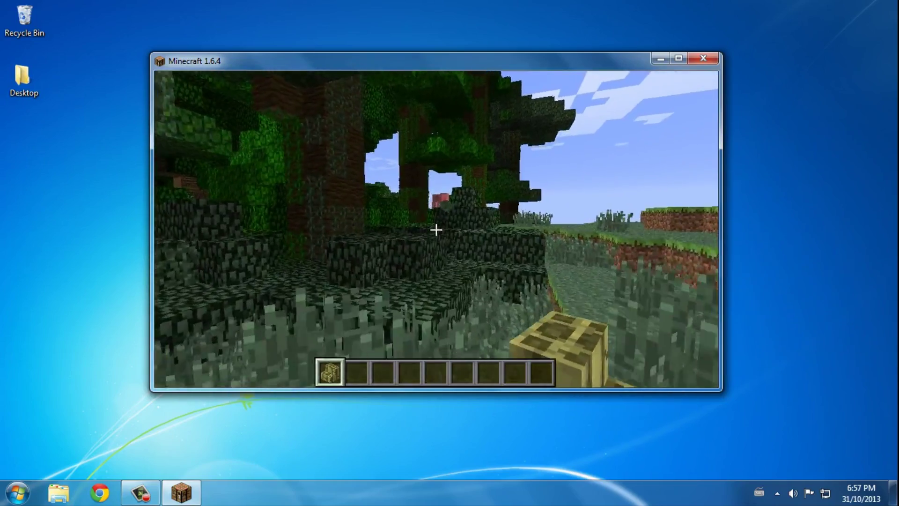
pyautogui.press('w')
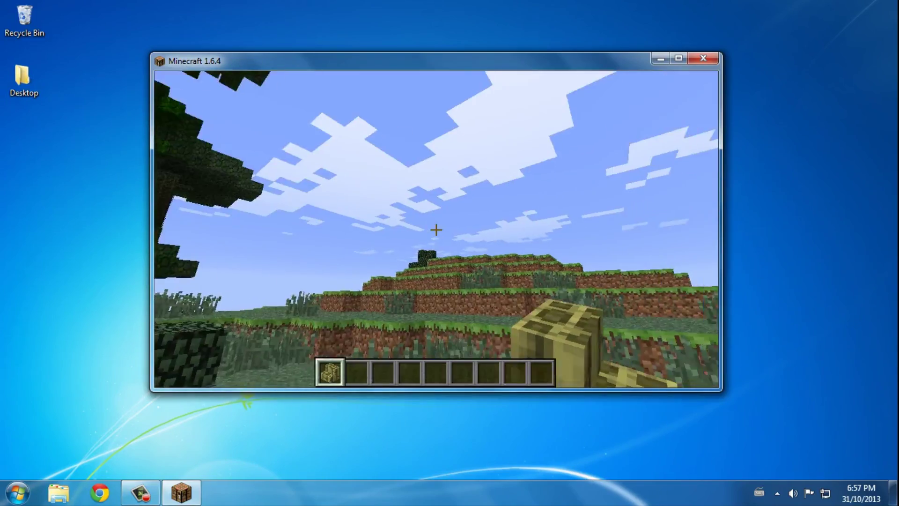
pyautogui.press('w')
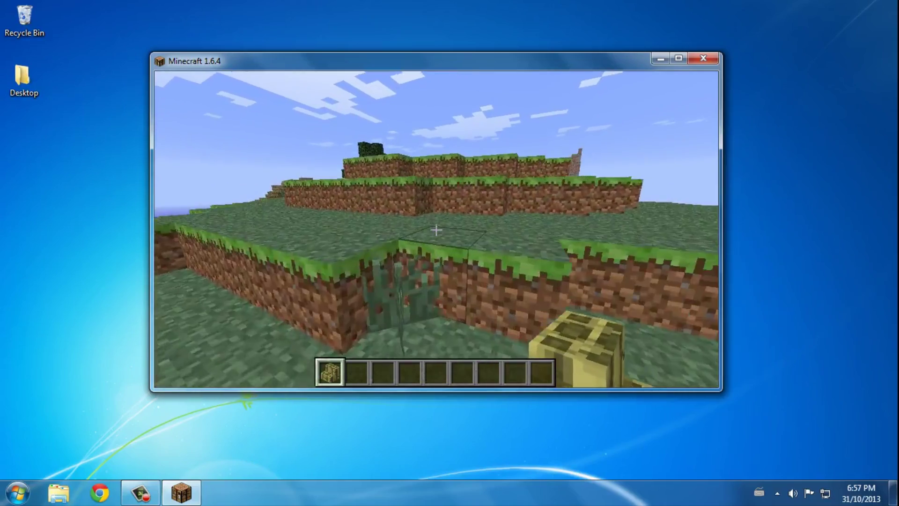
pyautogui.press('w')
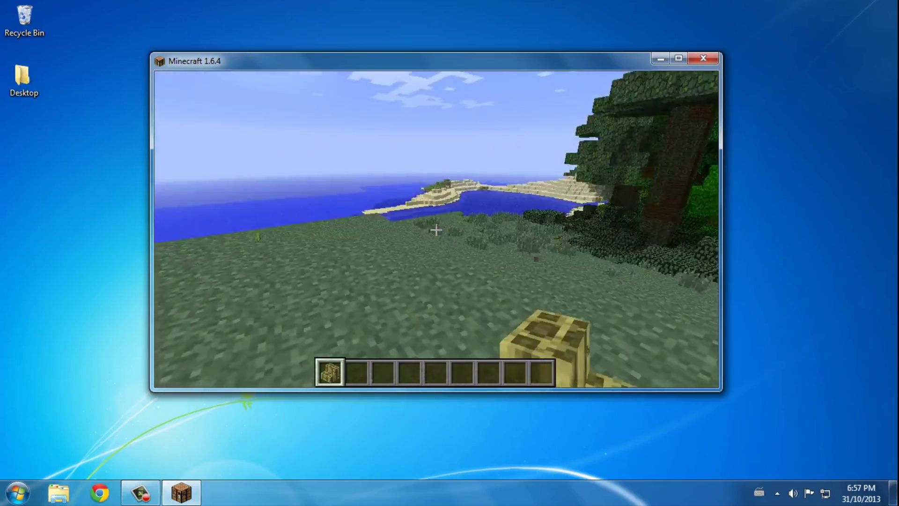
pyautogui.press('w')
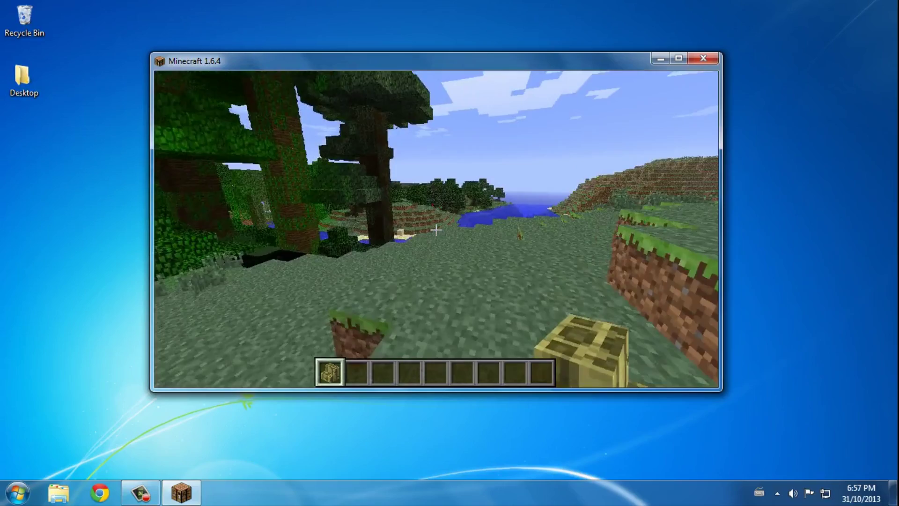
pyautogui.press('w')
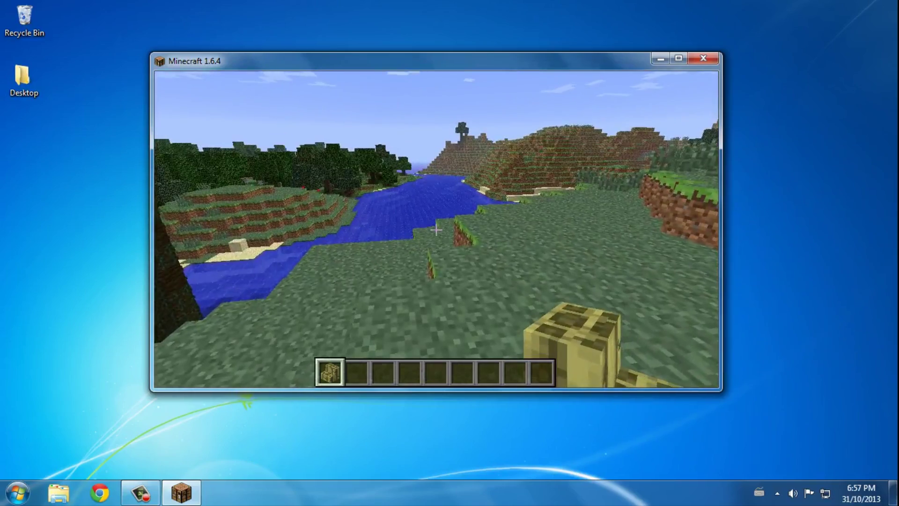
pyautogui.press('w')
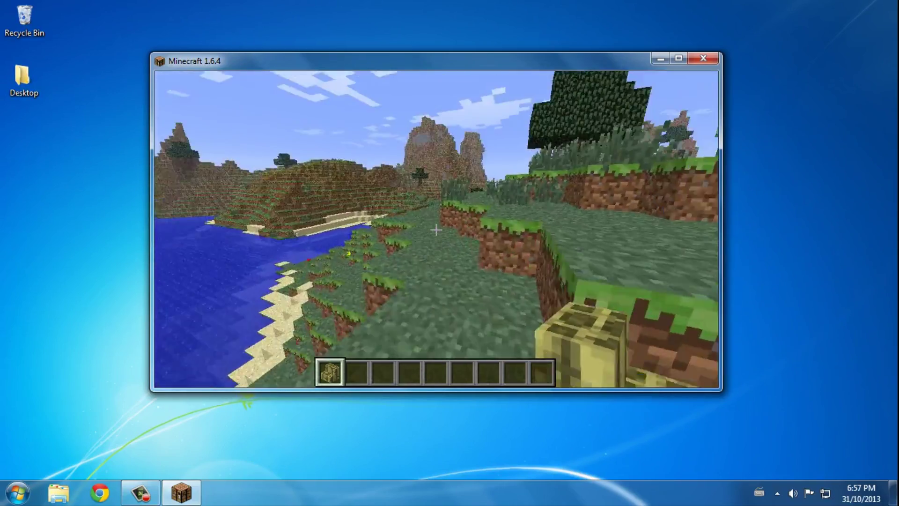
pyautogui.press('w')
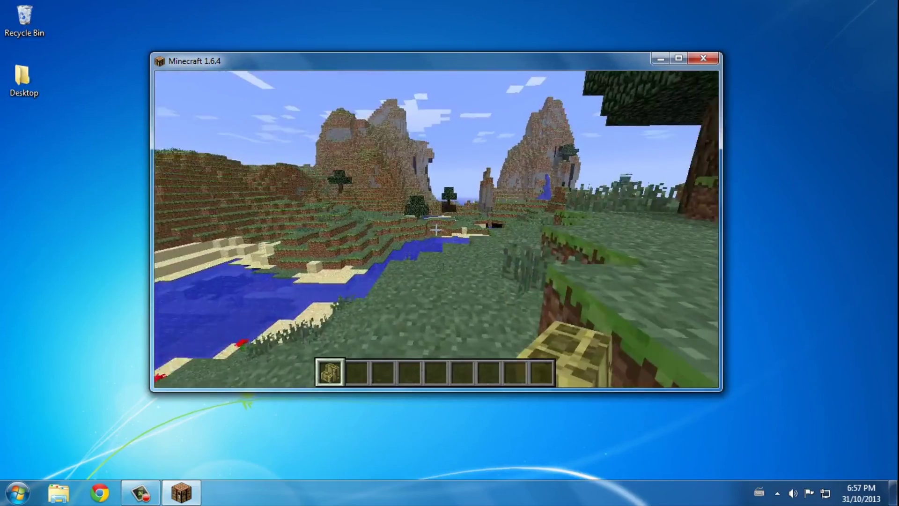
pyautogui.press('w')
pyautogui.press('w')
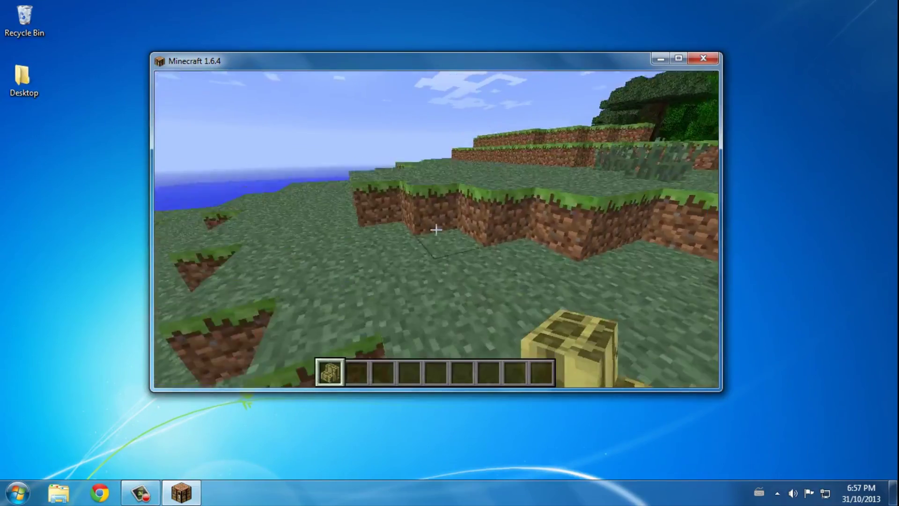
pyautogui.press('w')
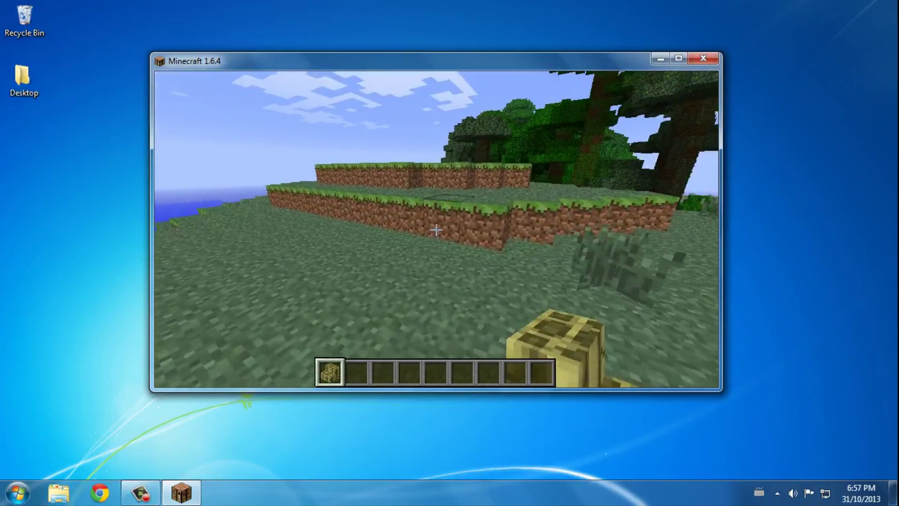
pyautogui.press('space')
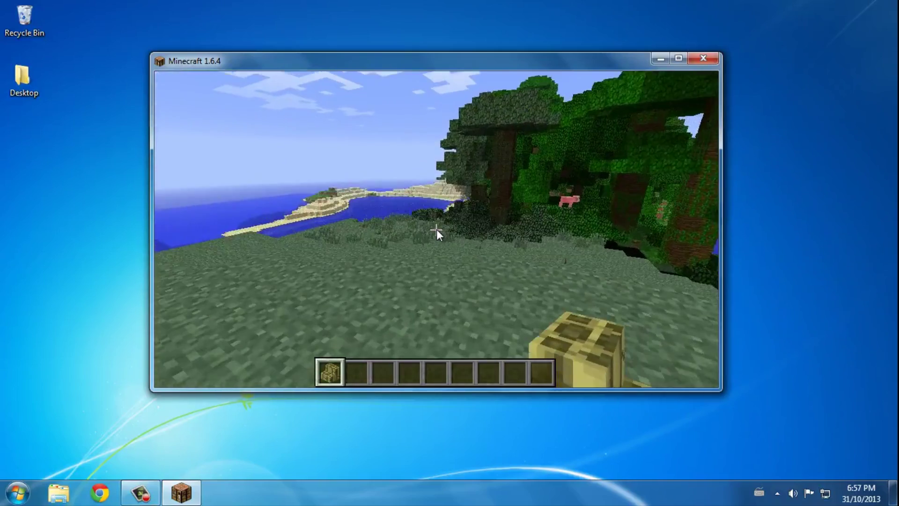